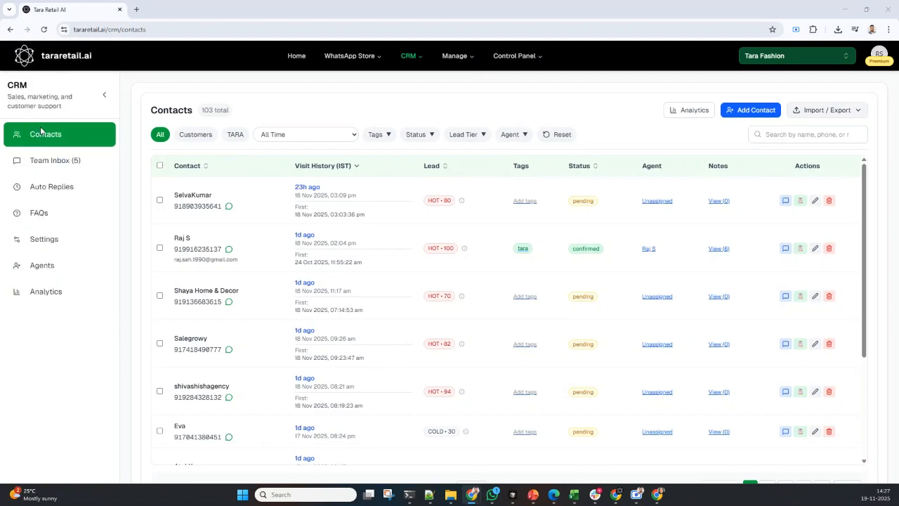
# Step: Look over the available CRM sections and the heading of the Contacts page
pyautogui.click(69, 166)
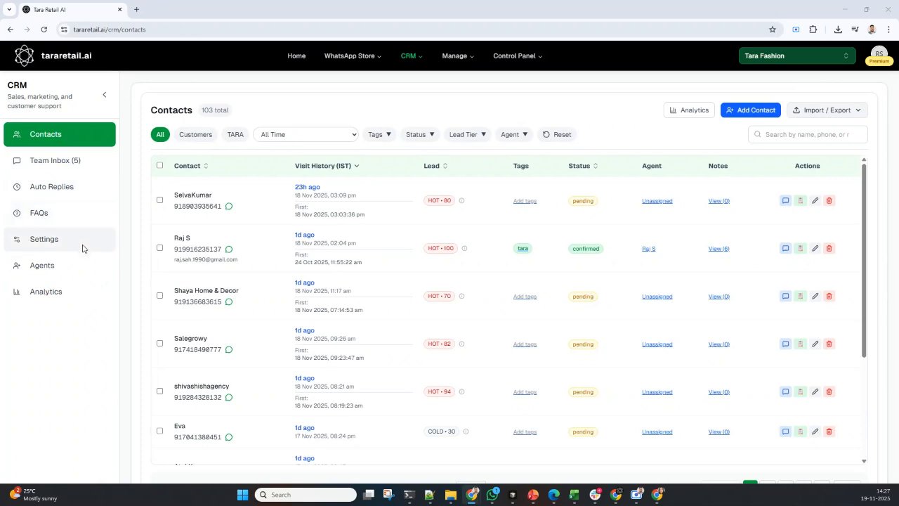
pyautogui.click(408, 56)
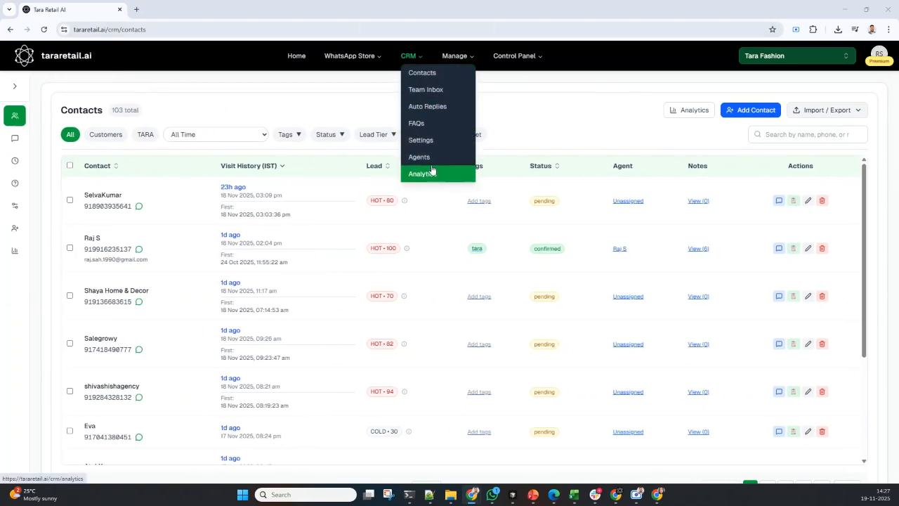
pyautogui.moveTo(61, 110); pyautogui.dragTo(103, 112)
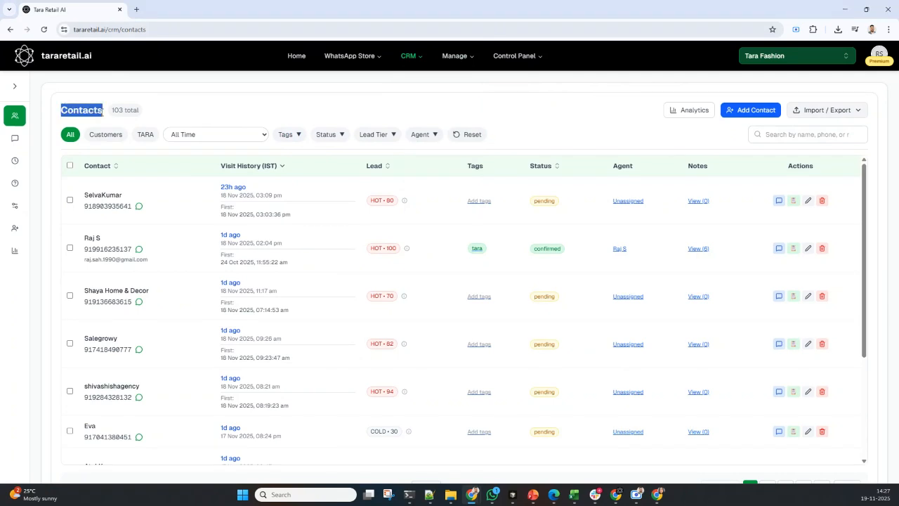
pyautogui.click(102, 113)
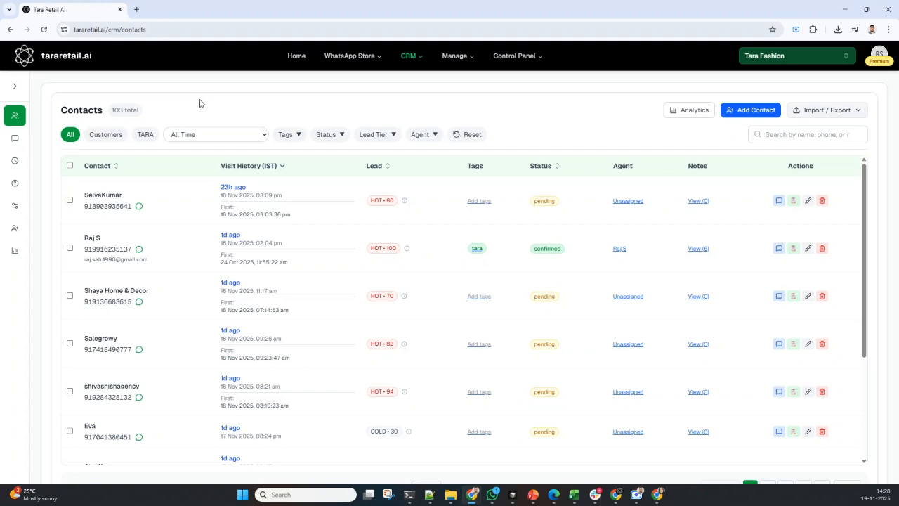
# Step: Look through the first page of contacts down to the total record count
pyautogui.scroll(-3, 289, 221)
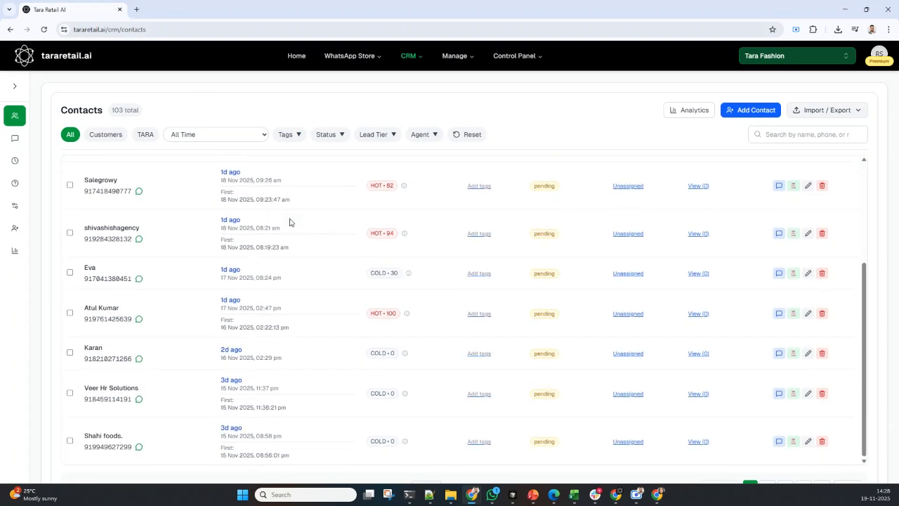
pyautogui.scroll(-1, 324, 220)
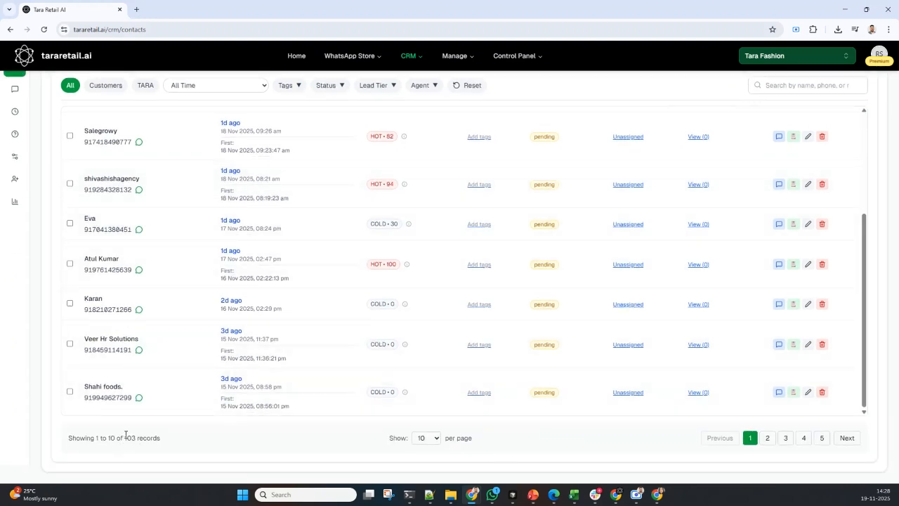
pyautogui.moveTo(122, 436); pyautogui.dragTo(180, 437)
pyautogui.click(178, 438)
pyautogui.scroll(8, 259, 376)
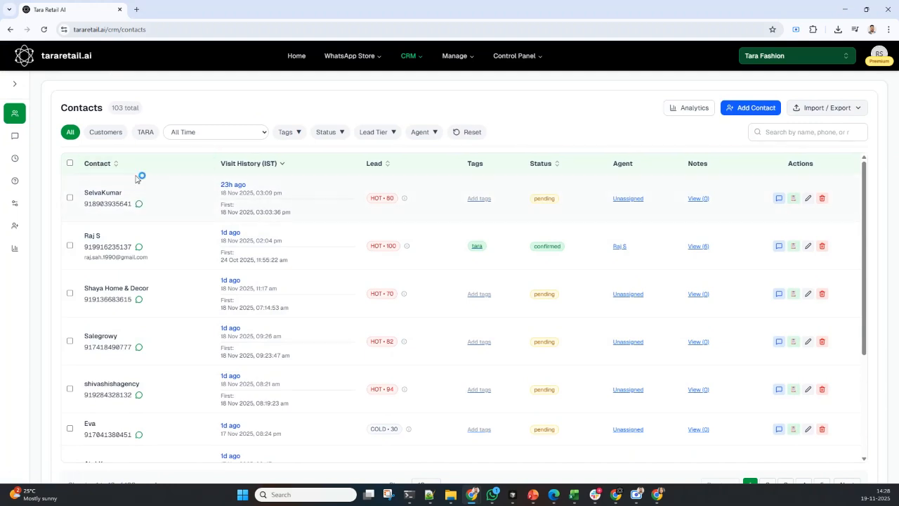
# Step: Open the first contact's edit form, check the full name, mobile number and email fields, and close it without saving
pyautogui.click(140, 198)
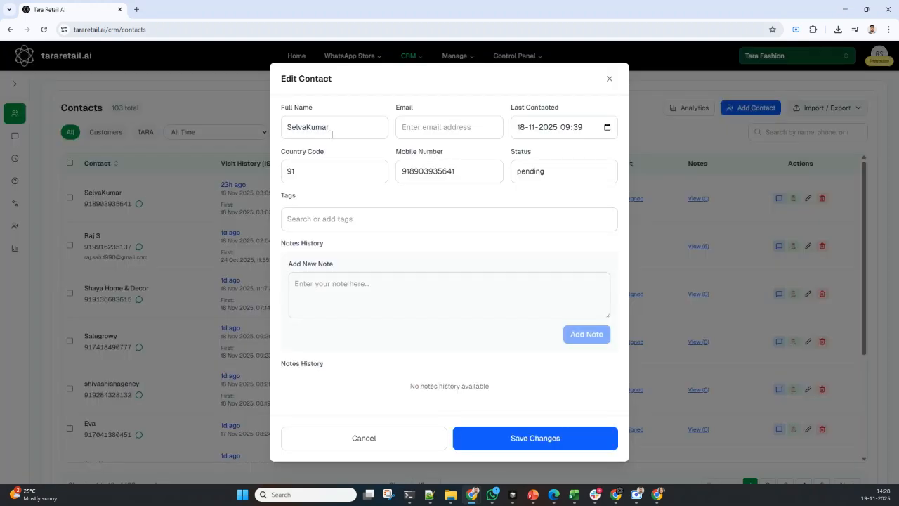
pyautogui.moveTo(332, 134); pyautogui.dragTo(287, 124)
pyautogui.moveTo(455, 171); pyautogui.dragTo(402, 171)
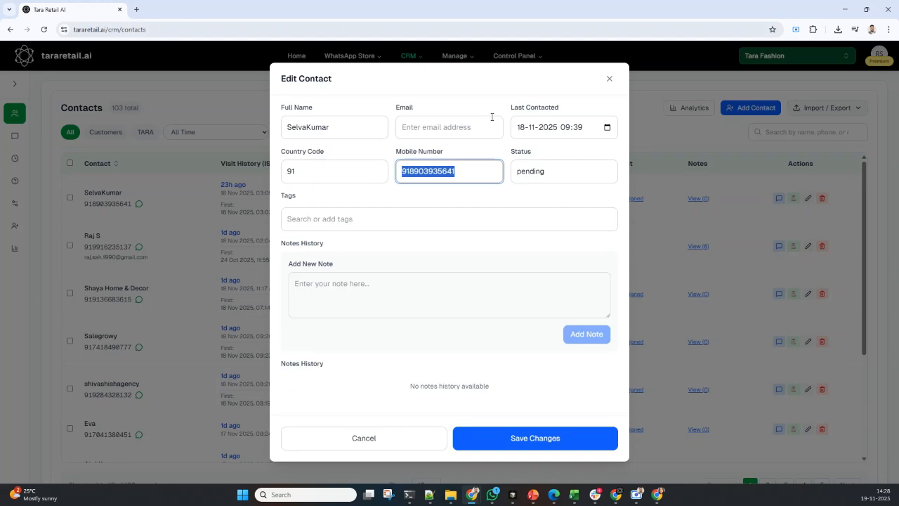
pyautogui.click(444, 137)
pyautogui.click(430, 104)
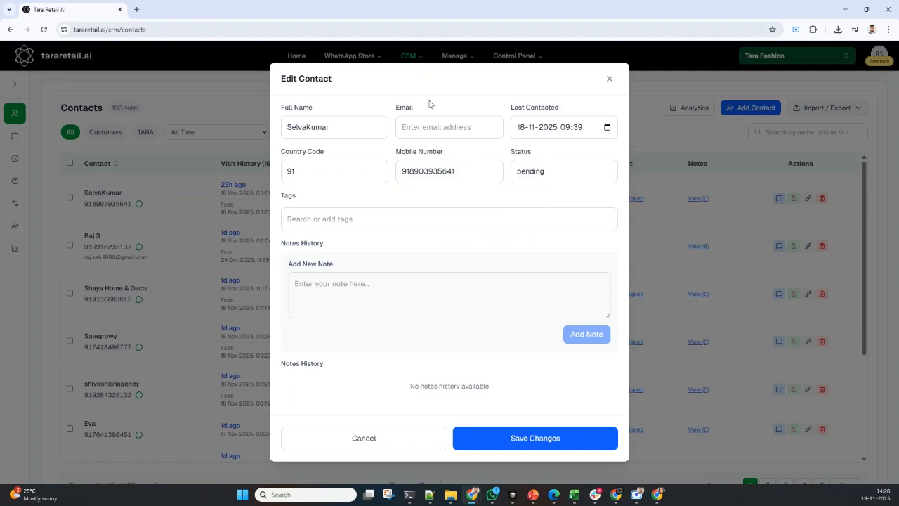
pyautogui.click(610, 79)
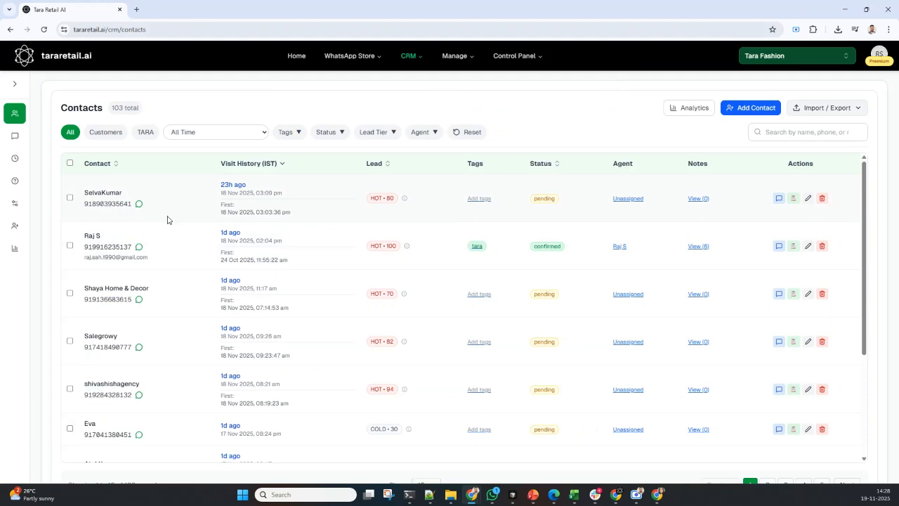
pyautogui.scroll(-1, 166, 223)
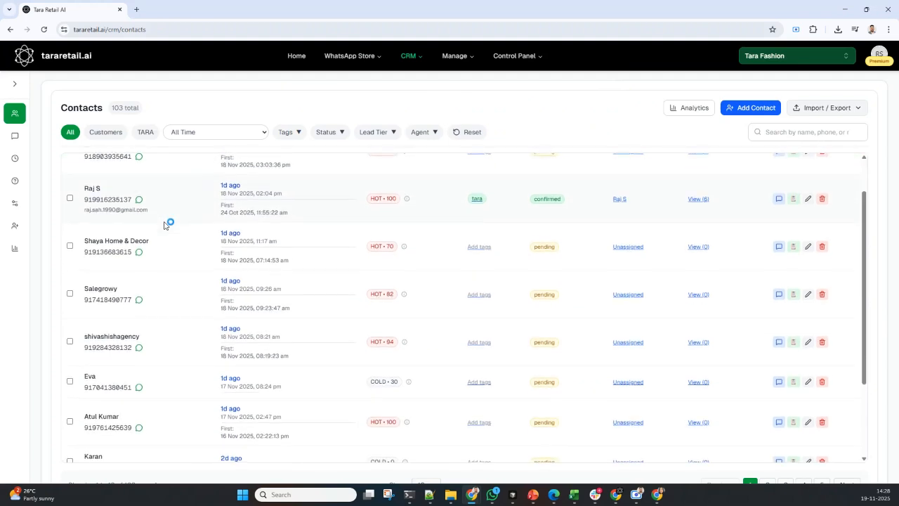
pyautogui.scroll(-2, 168, 223)
pyautogui.scroll(4, 144, 223)
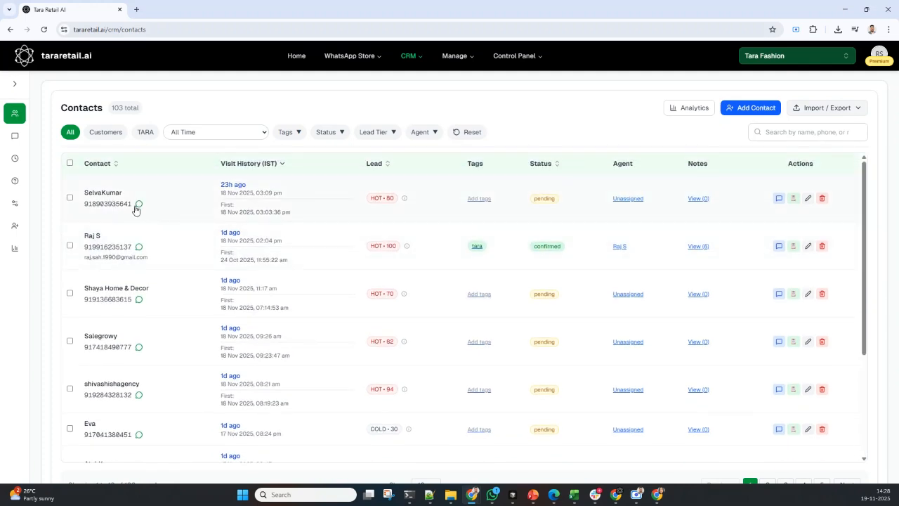
pyautogui.scroll(-3, 152, 274)
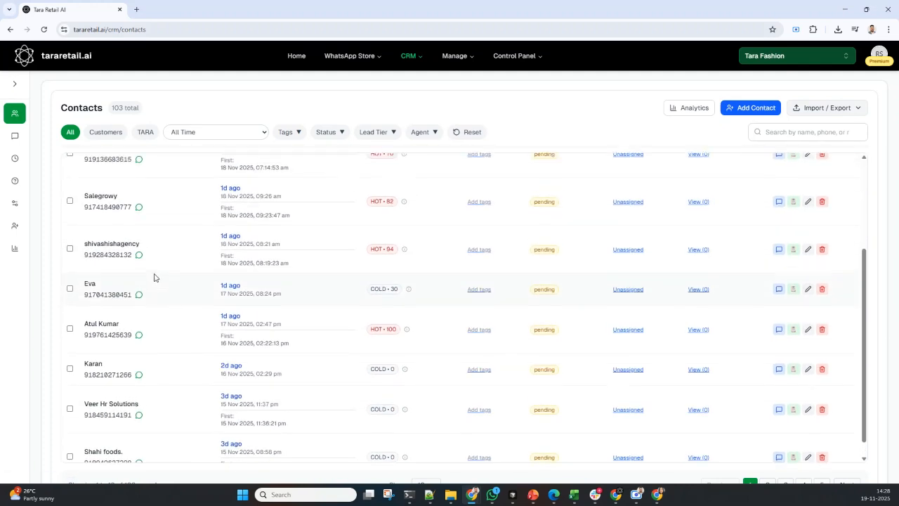
pyautogui.scroll(3, 155, 277)
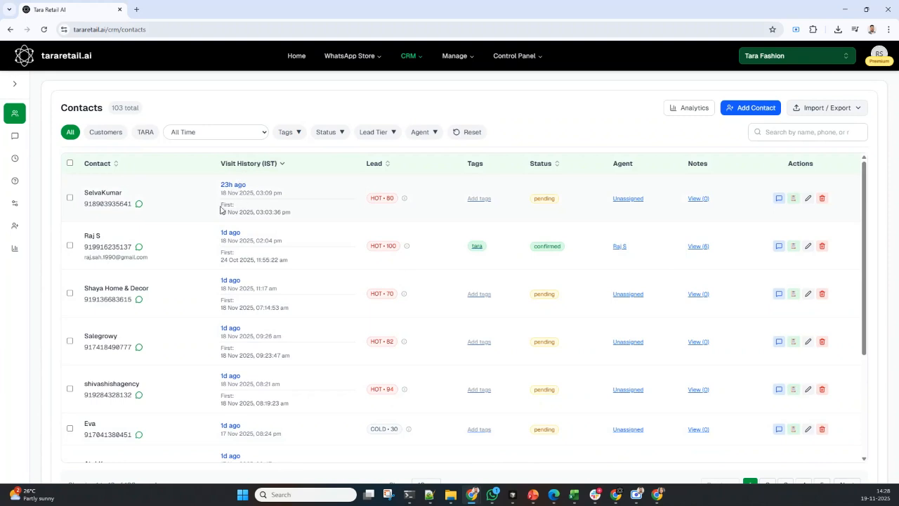
# Step: Compare the latest and first visit timestamps of the first two contacts in the Visit History column
pyautogui.moveTo(223, 203); pyautogui.dragTo(215, 185)
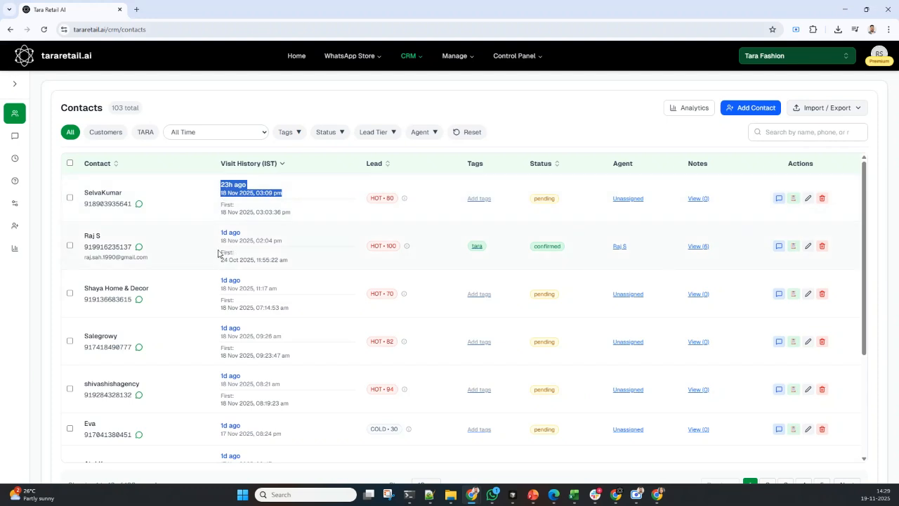
pyautogui.moveTo(221, 211); pyautogui.dragTo(298, 215)
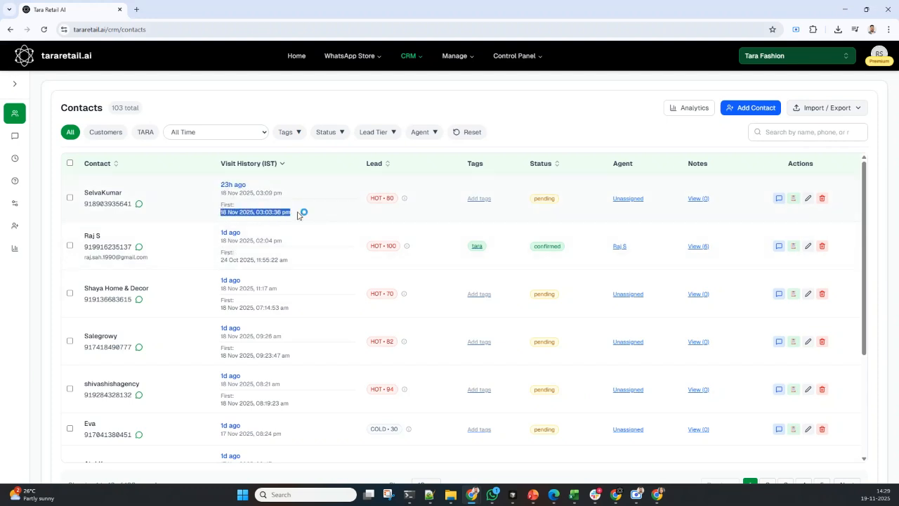
pyautogui.moveTo(294, 194); pyautogui.dragTo(220, 191)
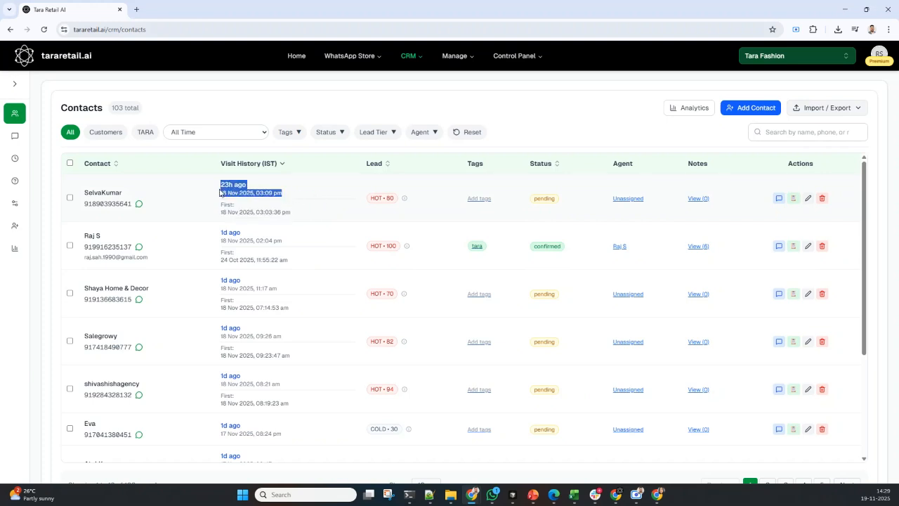
pyautogui.click(222, 252)
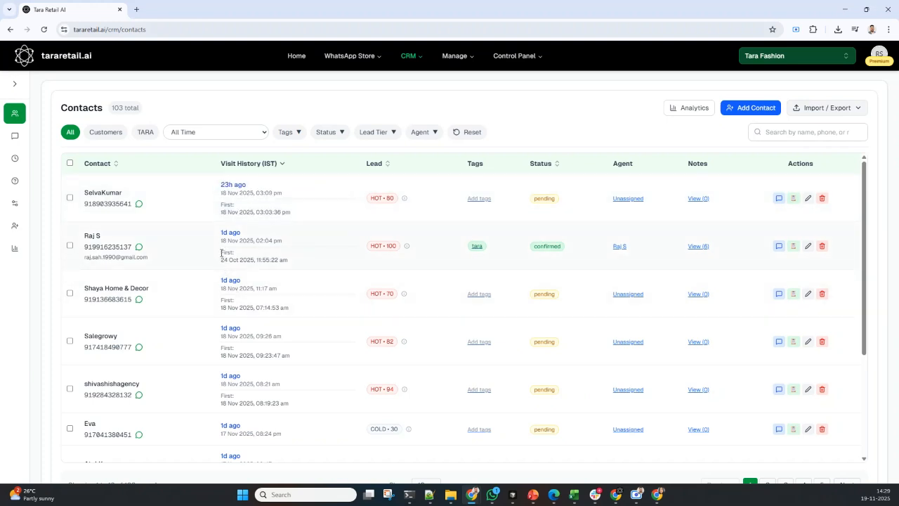
pyautogui.moveTo(223, 258); pyautogui.dragTo(285, 259)
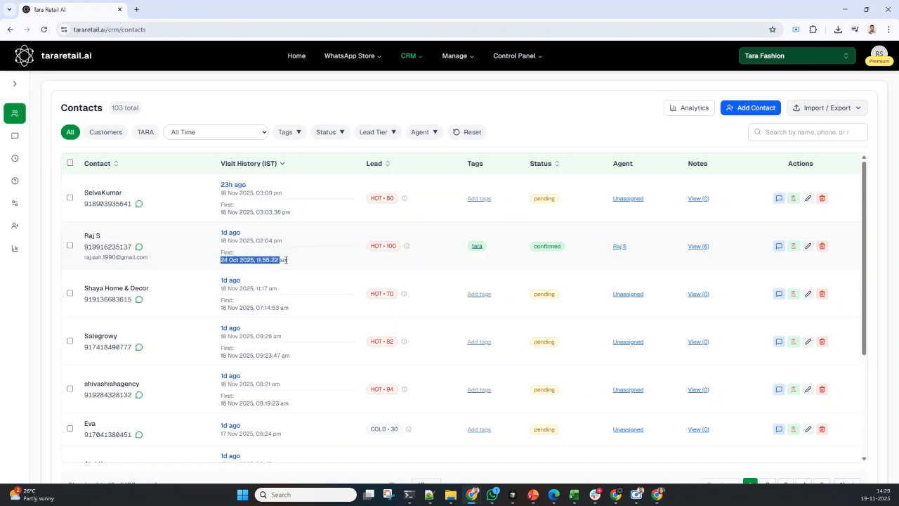
pyautogui.moveTo(220, 240); pyautogui.dragTo(284, 243)
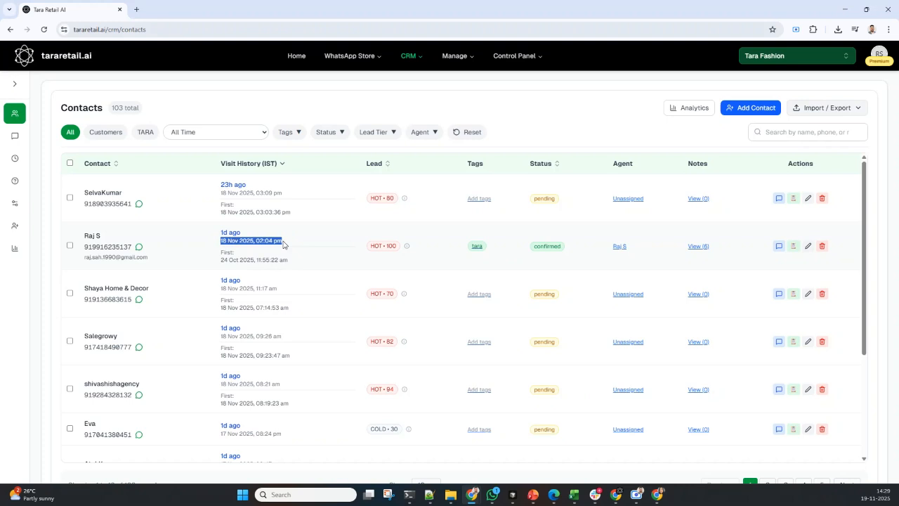
pyautogui.click(284, 244)
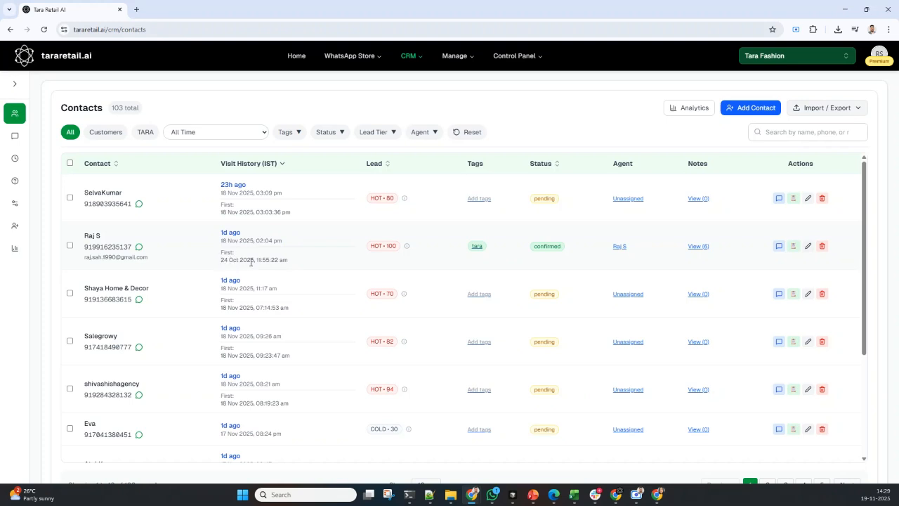
# Step: Open the second contact's order history and look through the listed orders
pyautogui.click(786, 250)
pyautogui.click(793, 247)
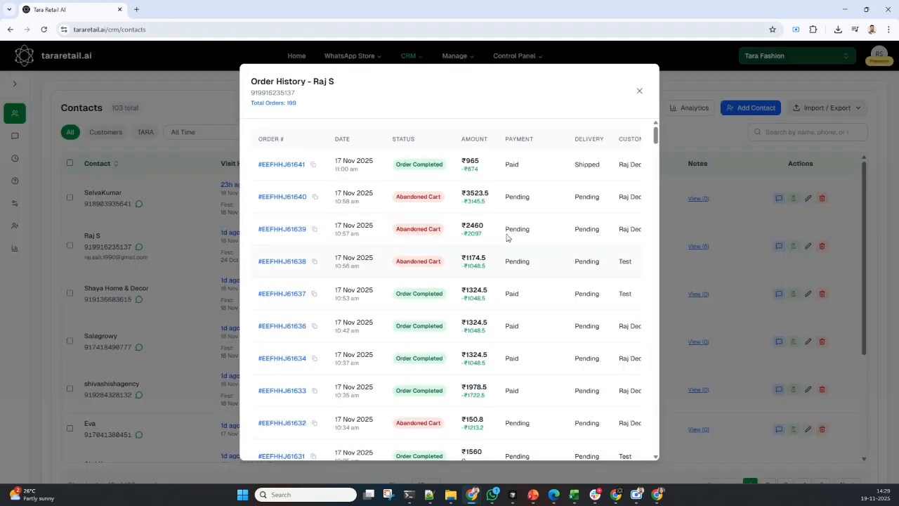
pyautogui.scroll(-18, 463, 169)
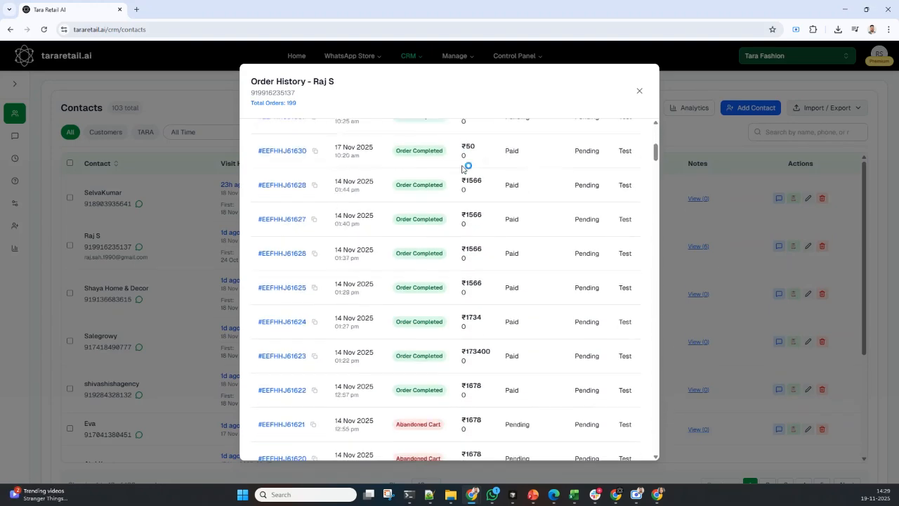
pyautogui.scroll(18, 463, 169)
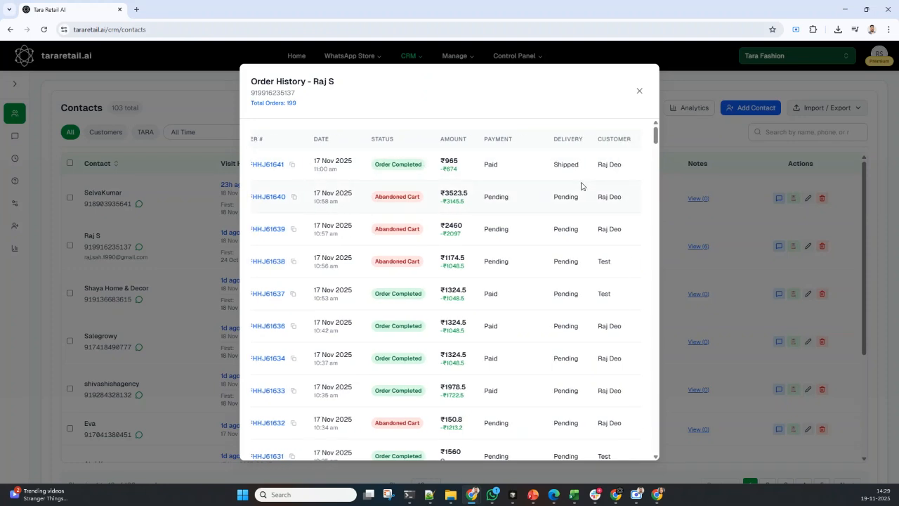
# Step: Open the invoice of the contact's most recent order, review its items and summary, and close it
pyautogui.click(279, 165)
pyautogui.scroll(-5, 473, 230)
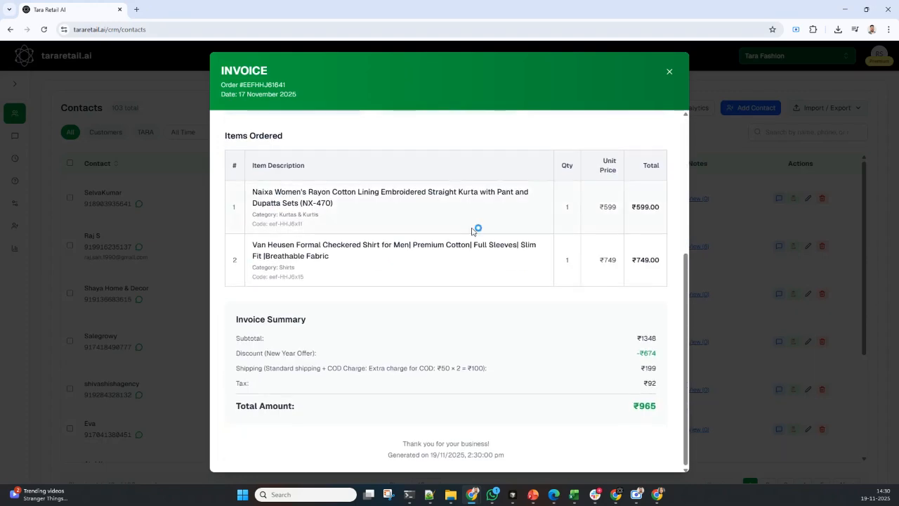
pyautogui.scroll(3, 473, 231)
pyautogui.click(670, 71)
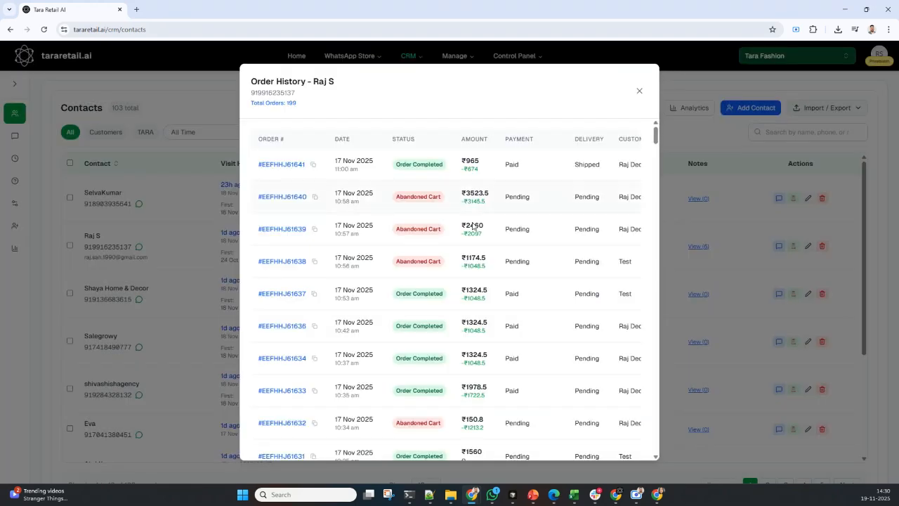
# Step: Look through the older orders in the second contact's order history and close it
pyautogui.scroll(-5, 445, 248)
pyautogui.scroll(-3, 445, 248)
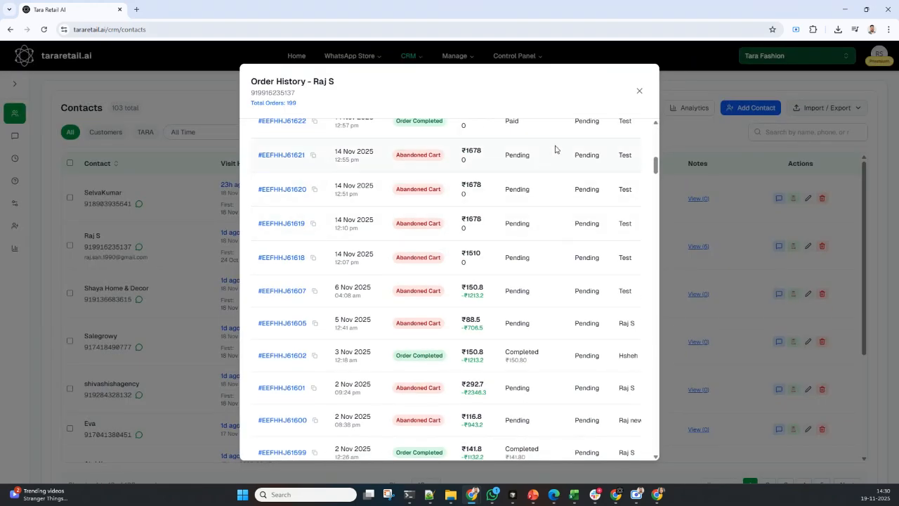
pyautogui.click(639, 91)
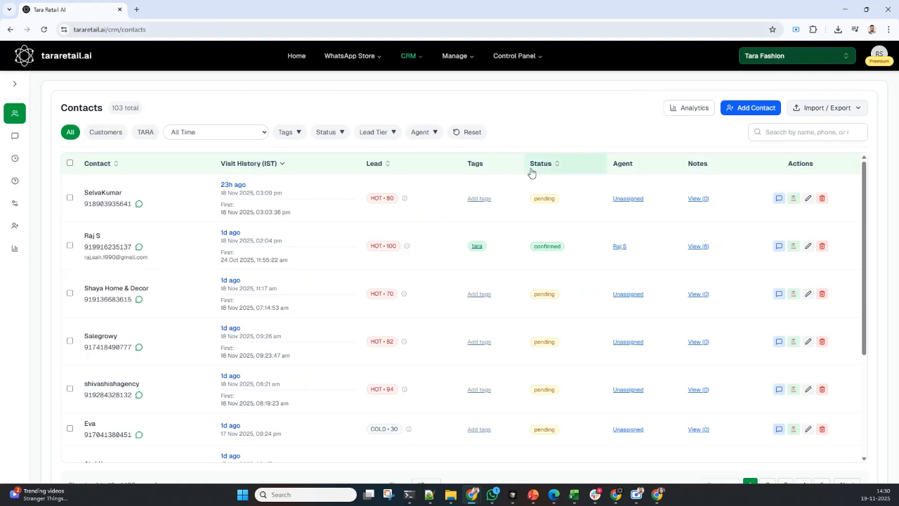
# Step: Check the order history of the first contact in the list and close it
pyautogui.click(794, 200)
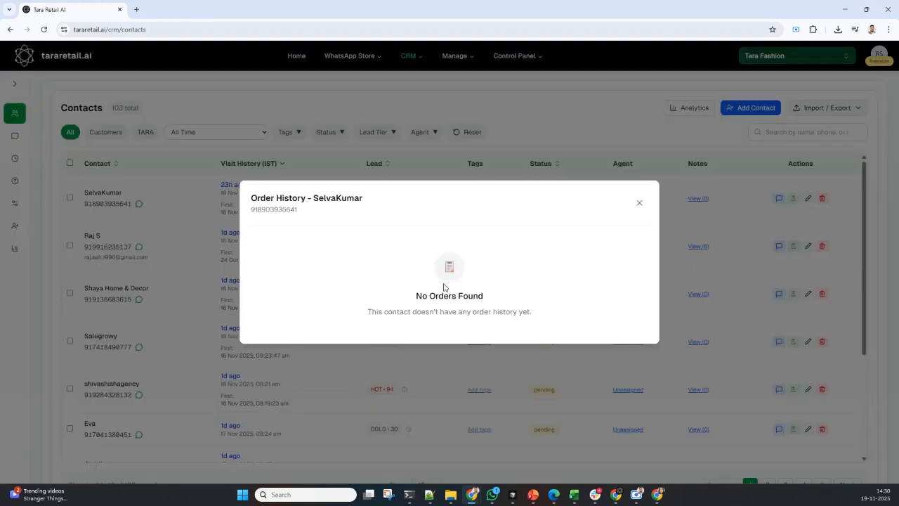
pyautogui.moveTo(417, 296); pyautogui.dragTo(527, 297)
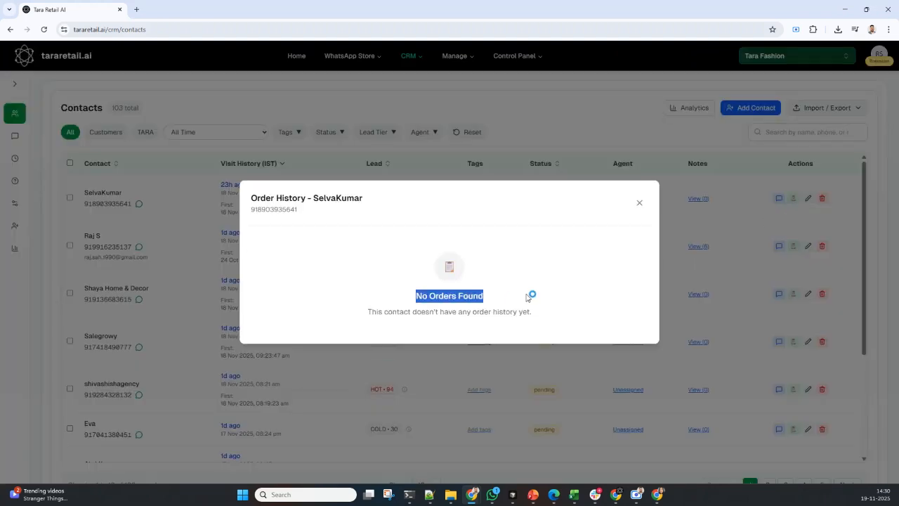
pyautogui.click(639, 203)
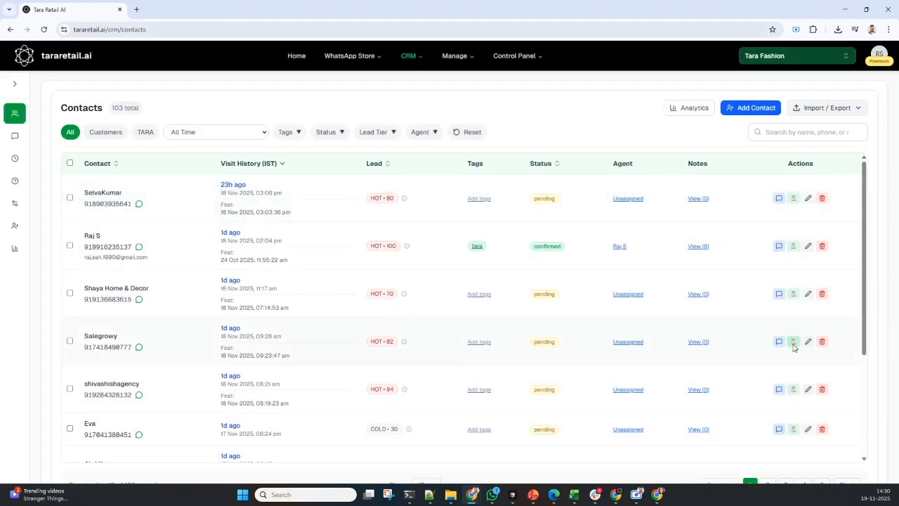
# Step: Check the order histories of the fourth, fifth and sixth contacts in the list, closing each one
pyautogui.click(793, 342)
pyautogui.click(639, 202)
pyautogui.click(793, 390)
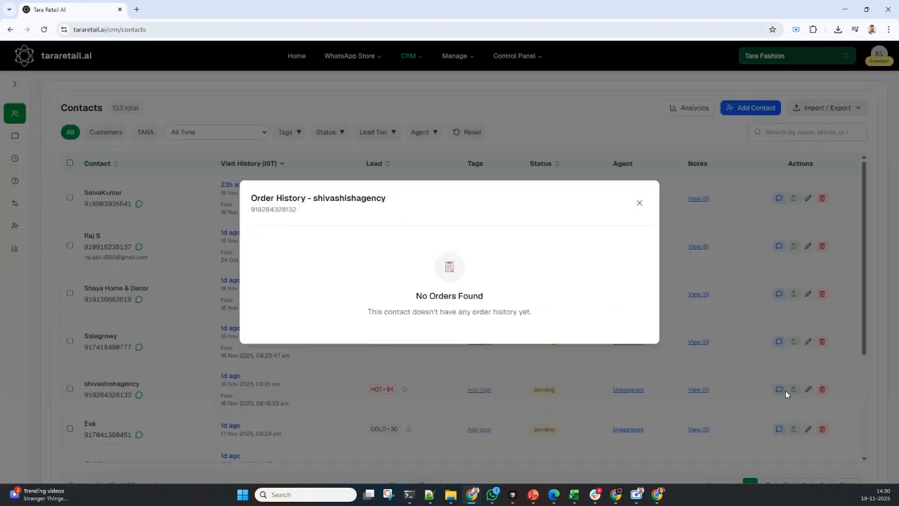
pyautogui.click(639, 203)
pyautogui.click(793, 429)
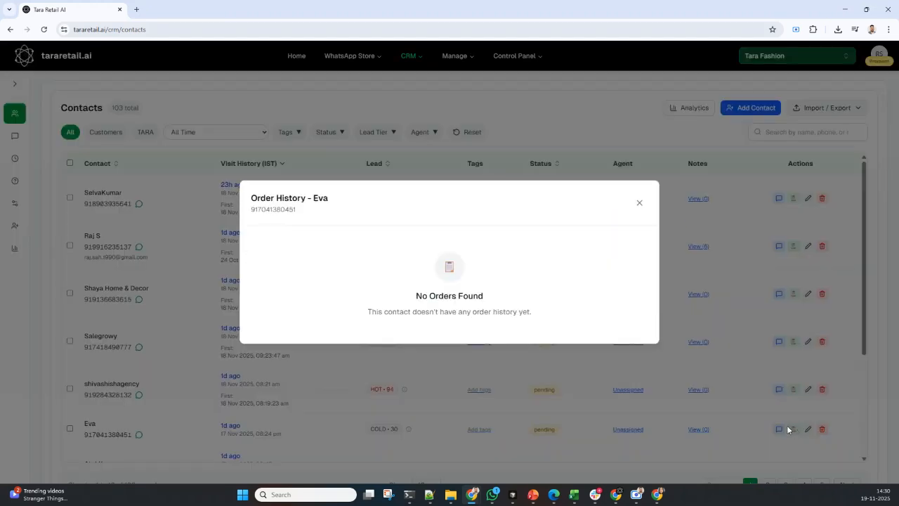
pyautogui.click(638, 203)
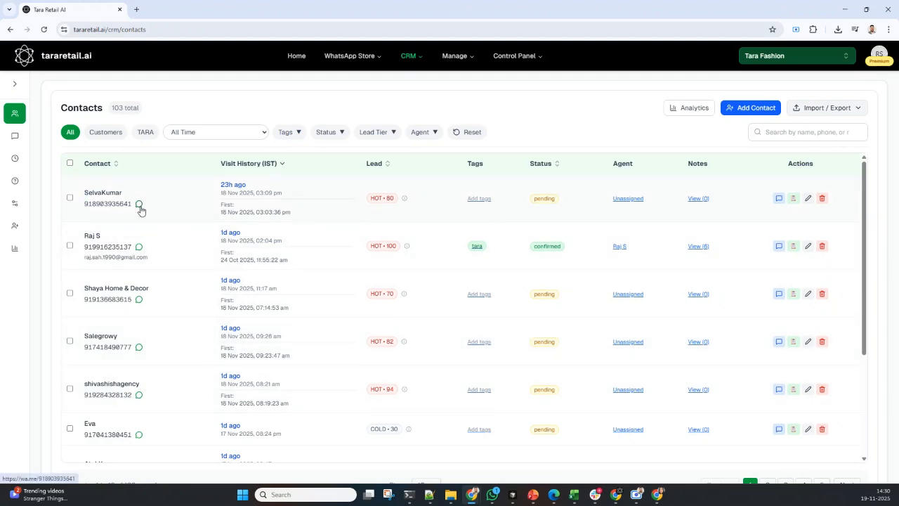
# Step: Examine how the lead scores of the first two contacts are calculated
pyautogui.moveTo(23, 143)
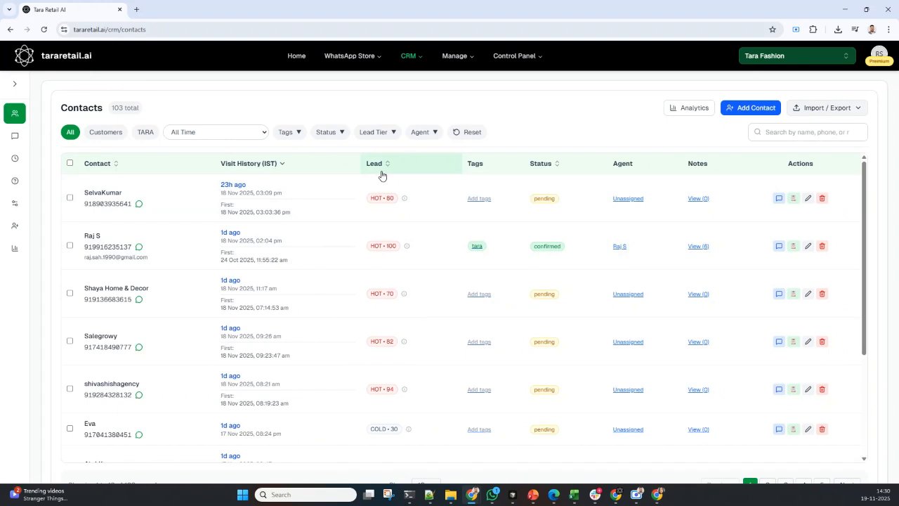
pyautogui.moveTo(405, 201)
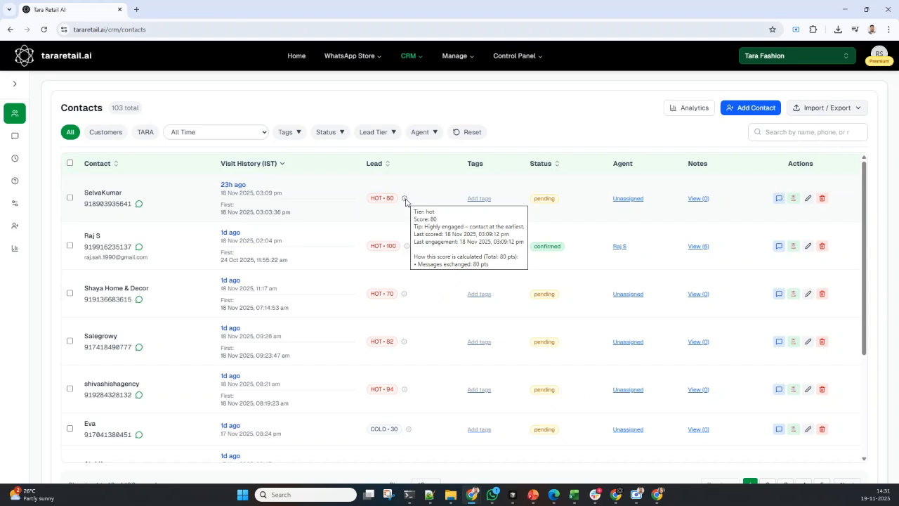
pyautogui.click(405, 201)
pyautogui.click(406, 201)
pyautogui.click(406, 201)
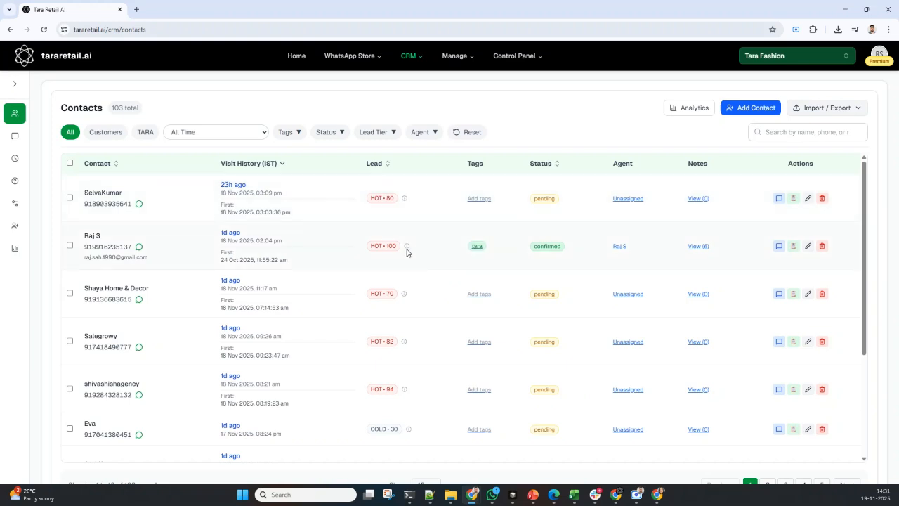
pyautogui.moveTo(407, 248)
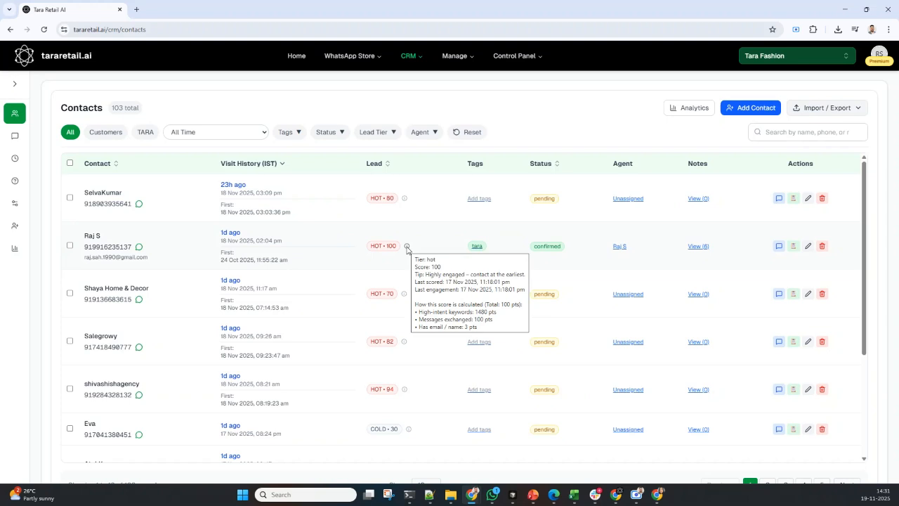
pyautogui.click(407, 247)
# Step: Compare the lead score breakdowns of the sixth and seventh contacts in the list
pyautogui.scroll(-3, 412, 273)
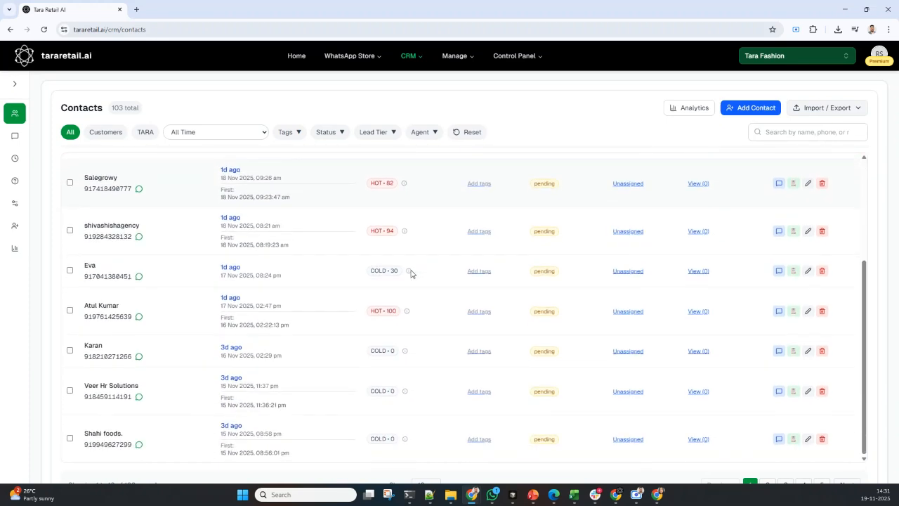
pyautogui.click(408, 272)
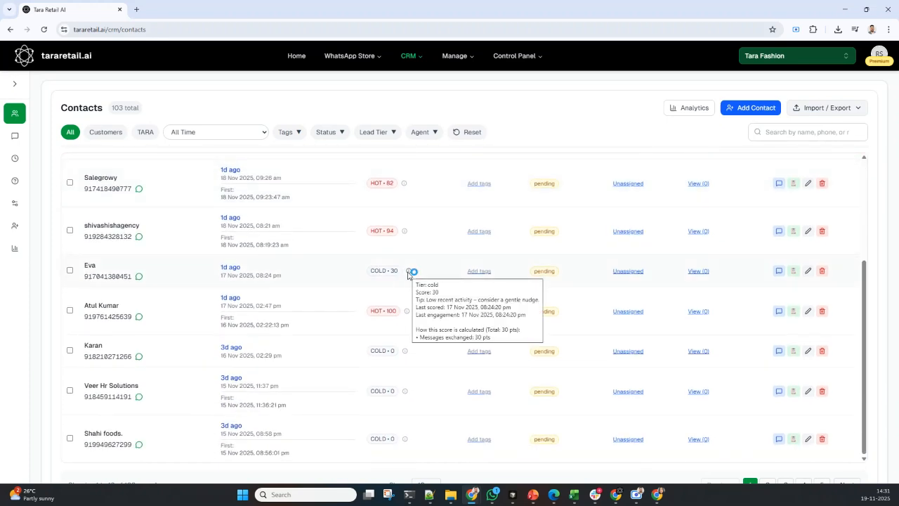
pyautogui.moveTo(408, 275)
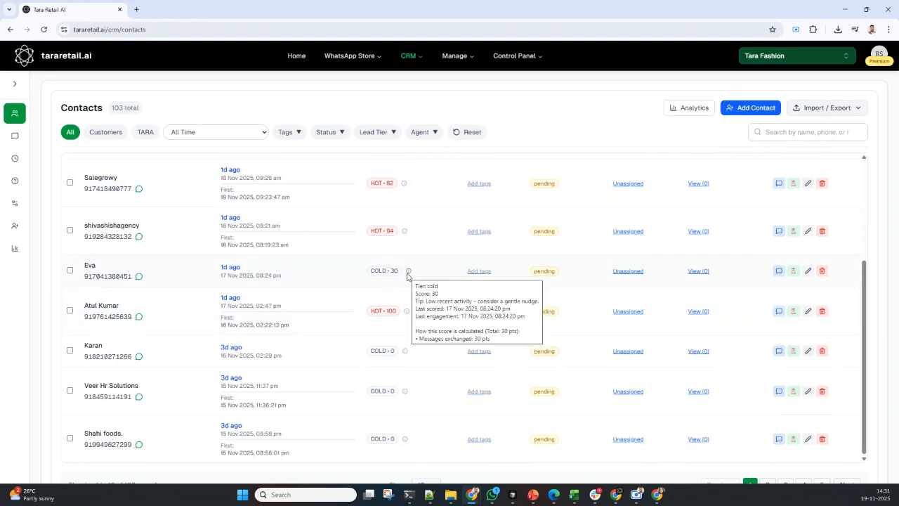
pyautogui.moveTo(408, 313)
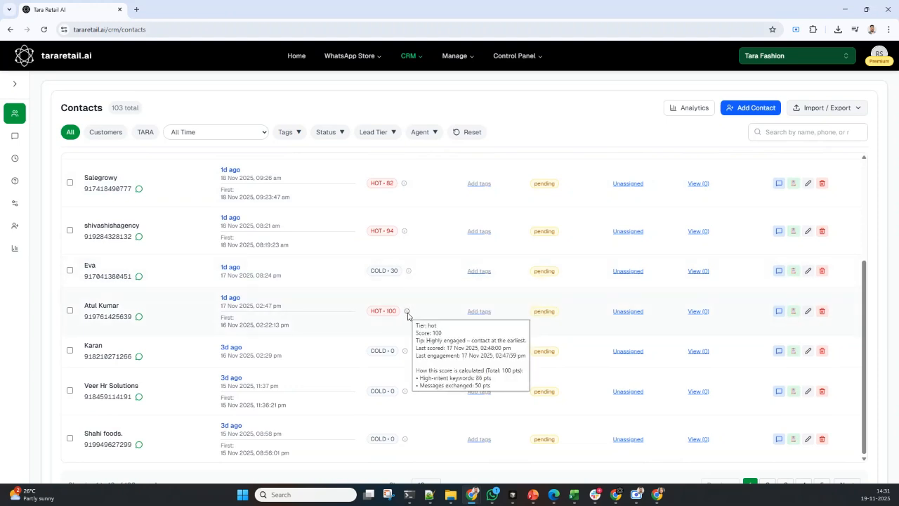
pyautogui.click(409, 313)
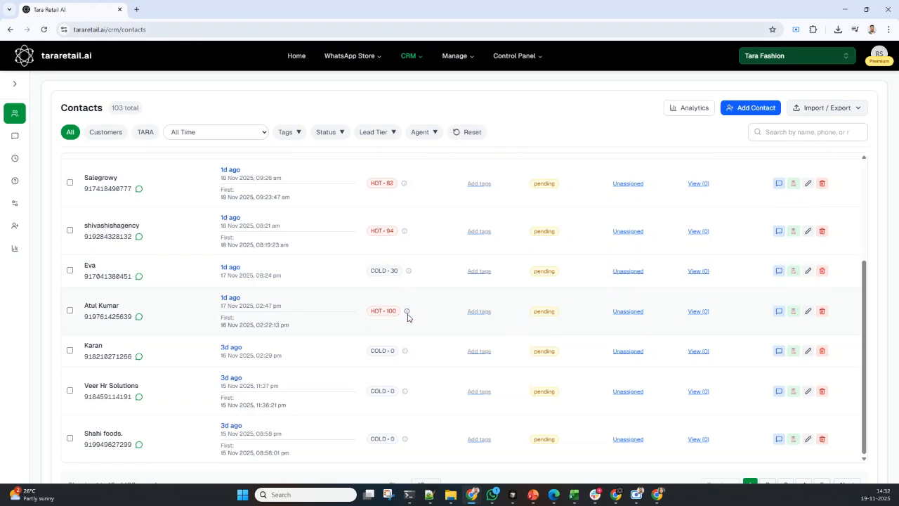
pyautogui.scroll(-1, 389, 373)
# Step: Bulk edit the first, third and fourth contacts in the list to add the new tag "potential"
pyautogui.scroll(5, 388, 377)
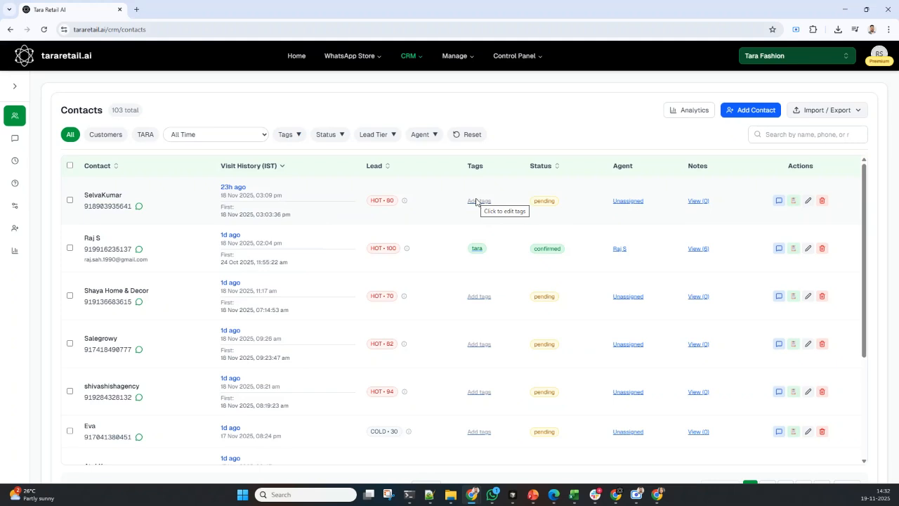
pyautogui.click(73, 203)
pyautogui.click(70, 296)
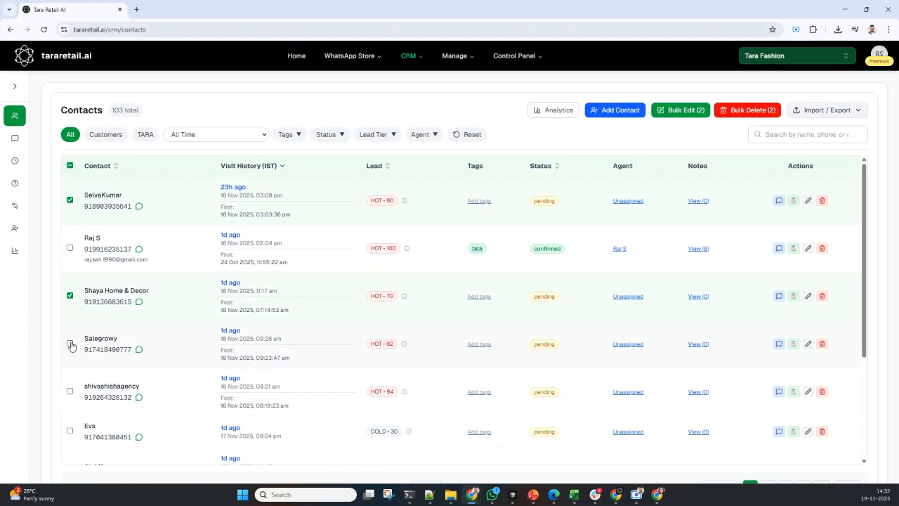
pyautogui.click(70, 343)
pyautogui.click(681, 111)
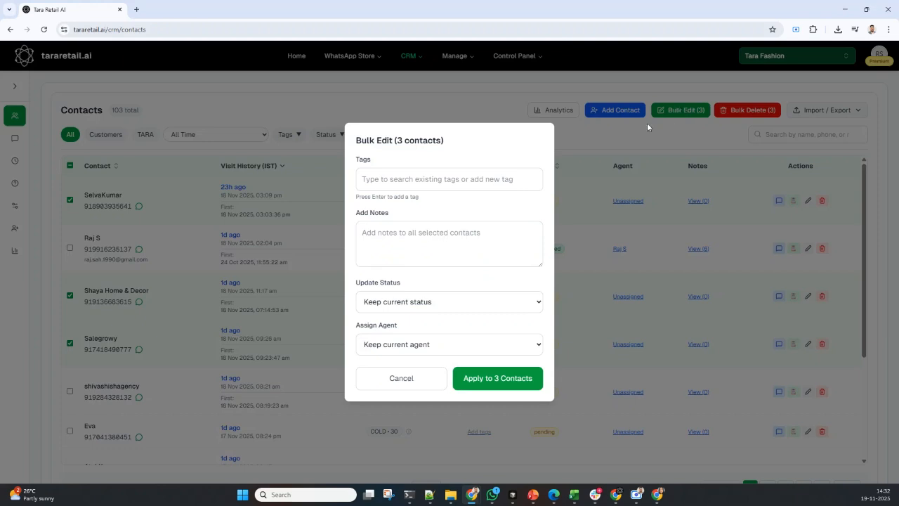
pyautogui.click(414, 177)
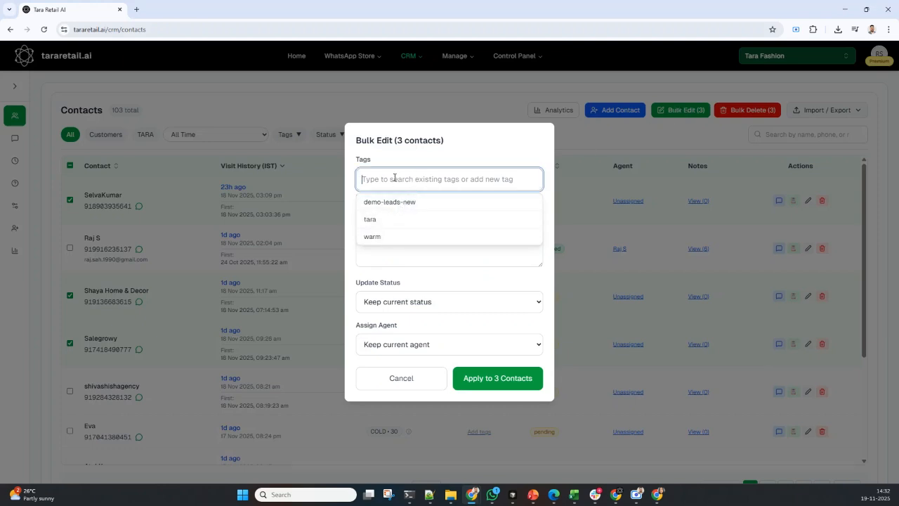
pyautogui.write('potential')
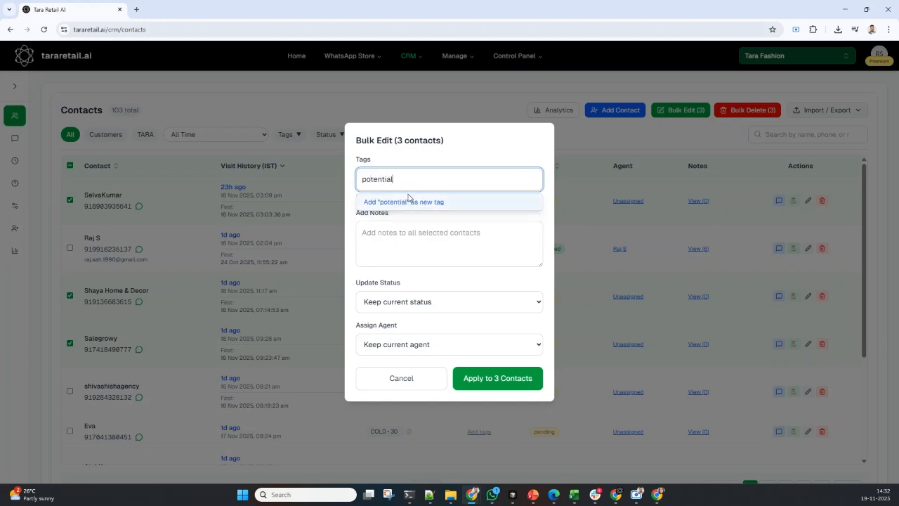
pyautogui.click(408, 203)
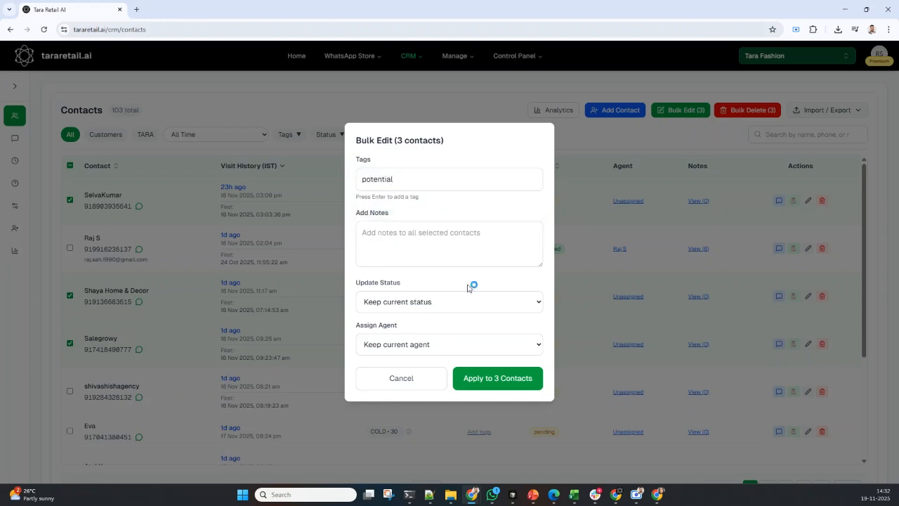
pyautogui.click(500, 378)
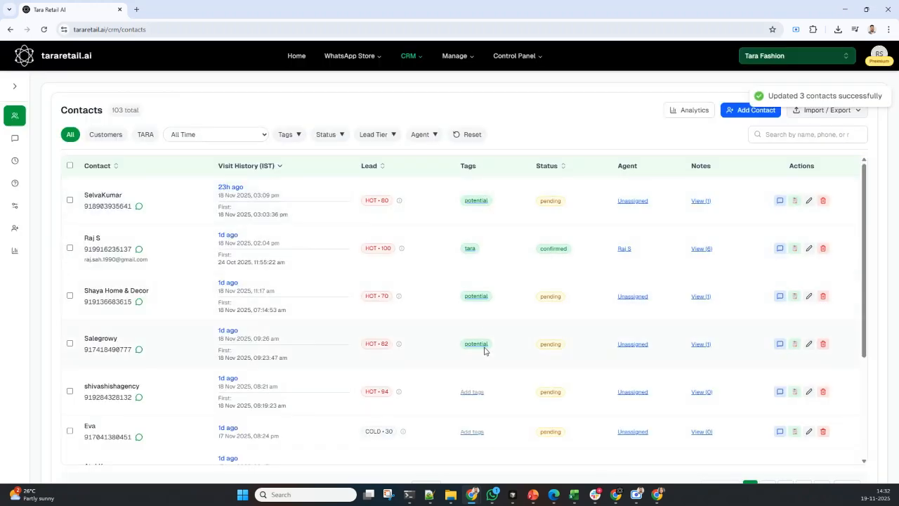
# Step: Open the first contact's details for editing from its tag and close them
pyautogui.click(478, 203)
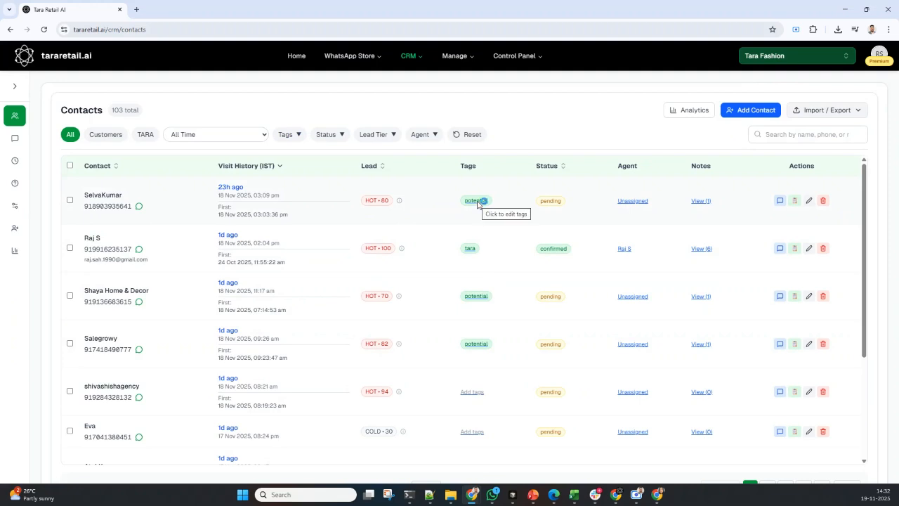
pyautogui.click(546, 205)
pyautogui.click(610, 79)
# Step: Try entering the custom status "new customer" for the first contact, and close the edit form without saving
pyautogui.click(565, 205)
pyautogui.click(555, 175)
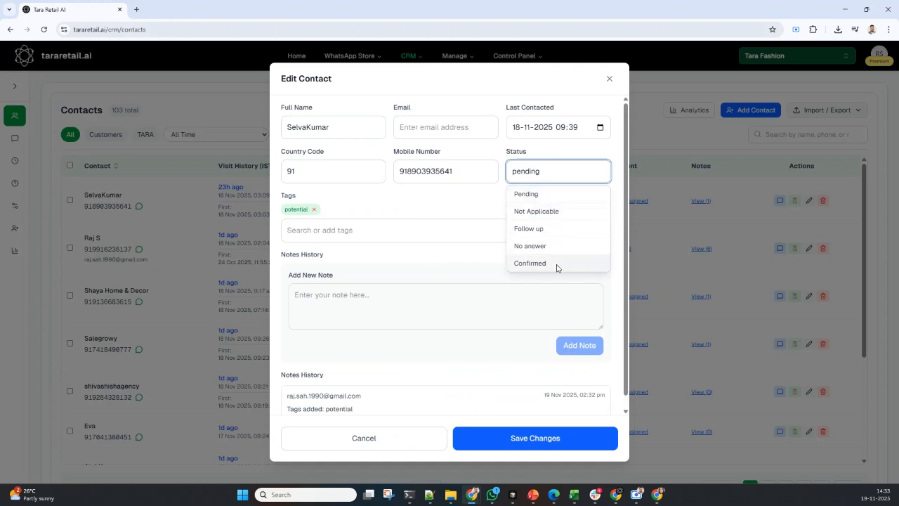
pyautogui.doubleClick(559, 175)
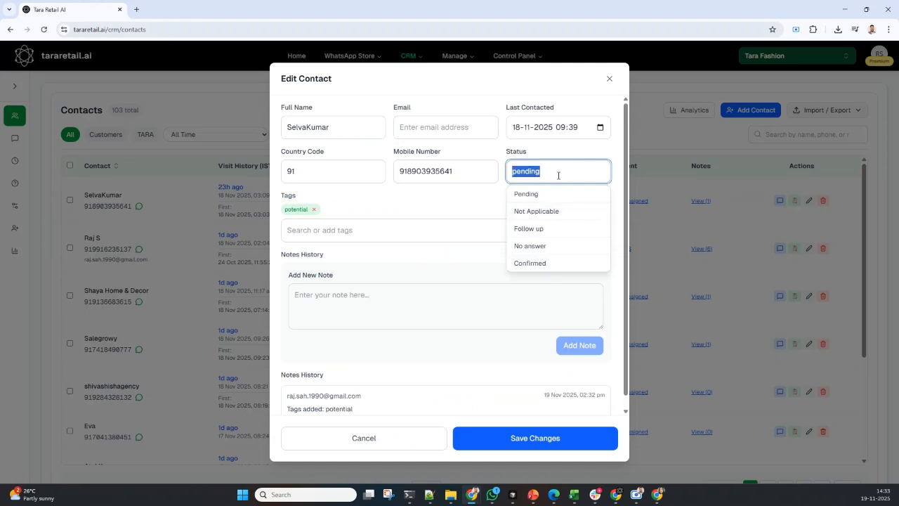
pyautogui.write('new customer')
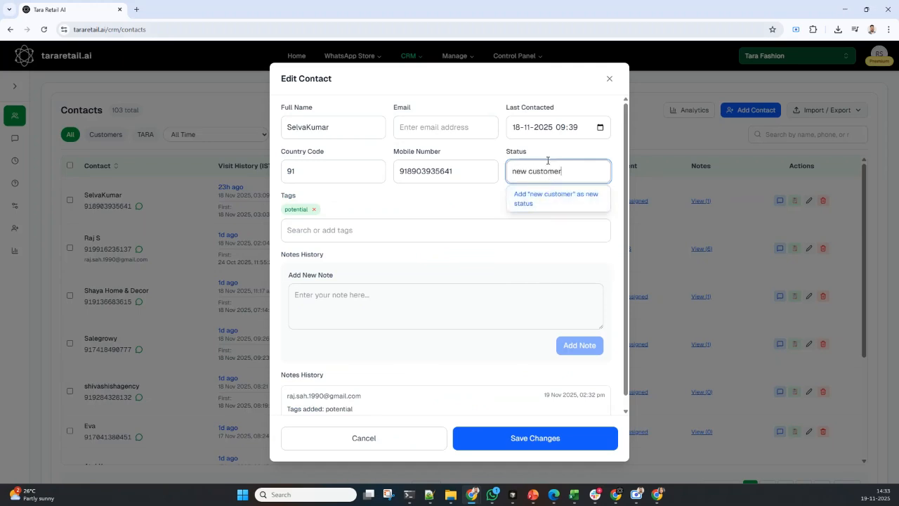
pyautogui.click(616, 111)
pyautogui.click(610, 78)
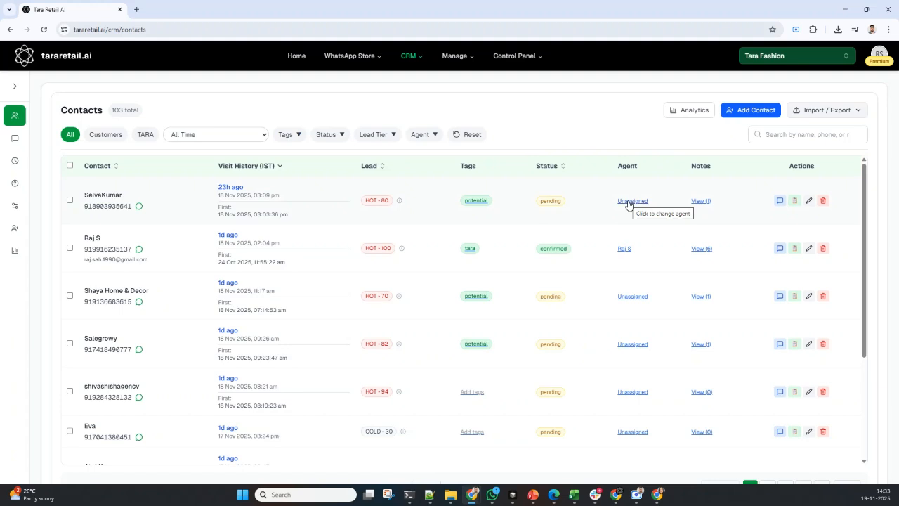
# Step: Assign the first contact to the agent listed just before TARA Support
pyautogui.moveTo(21, 267)
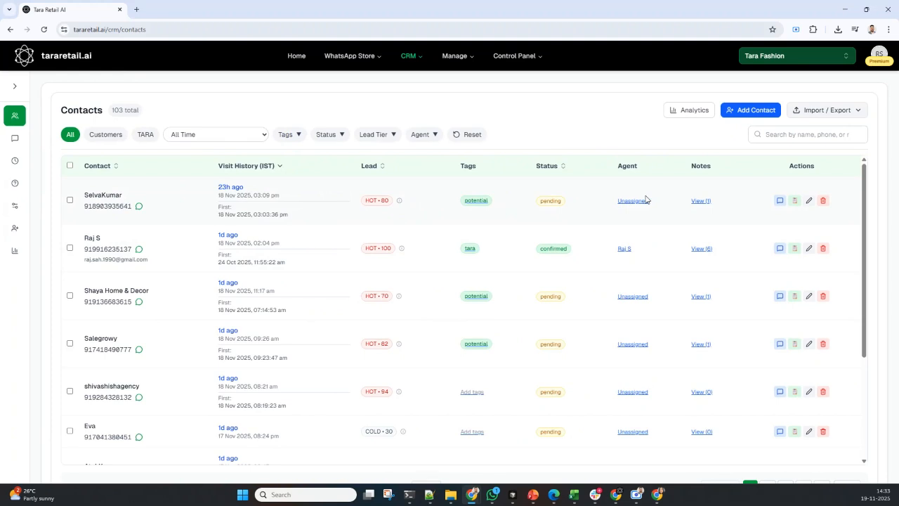
pyautogui.click(646, 200)
pyautogui.click(635, 203)
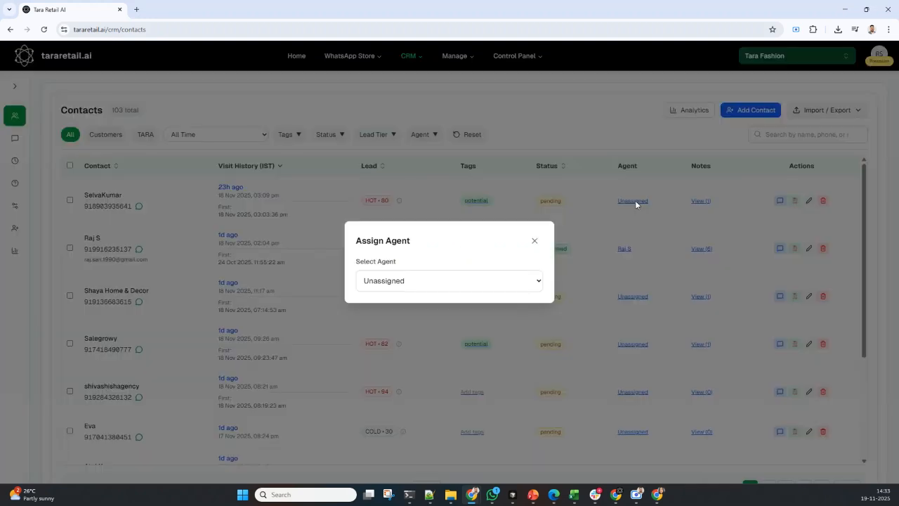
pyautogui.click(466, 279)
pyautogui.click(419, 313)
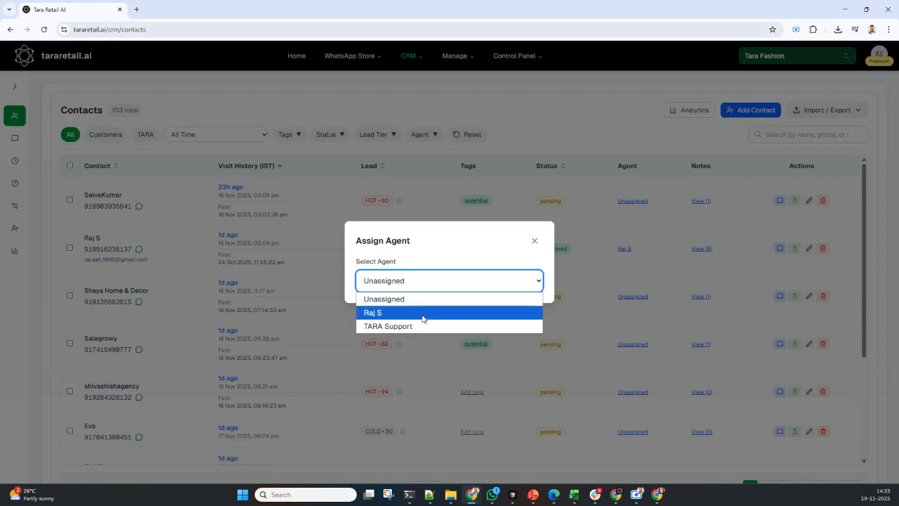
pyautogui.click(422, 318)
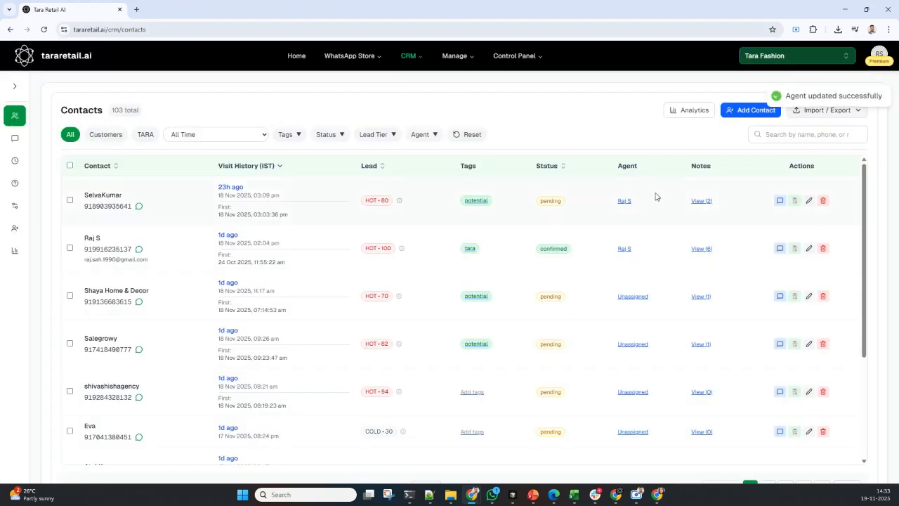
# Step: Assign the third contact in the list to the TARA Support agent
pyautogui.click(634, 296)
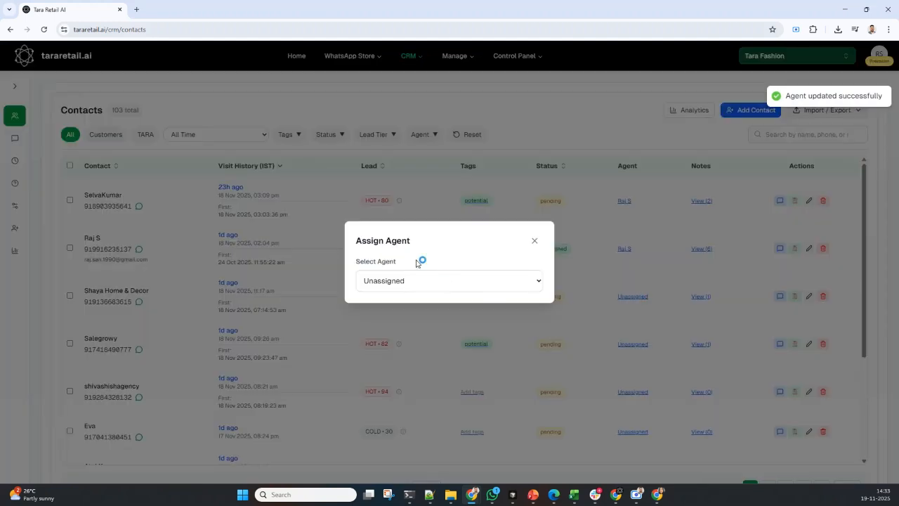
pyautogui.click(419, 281)
pyautogui.click(404, 326)
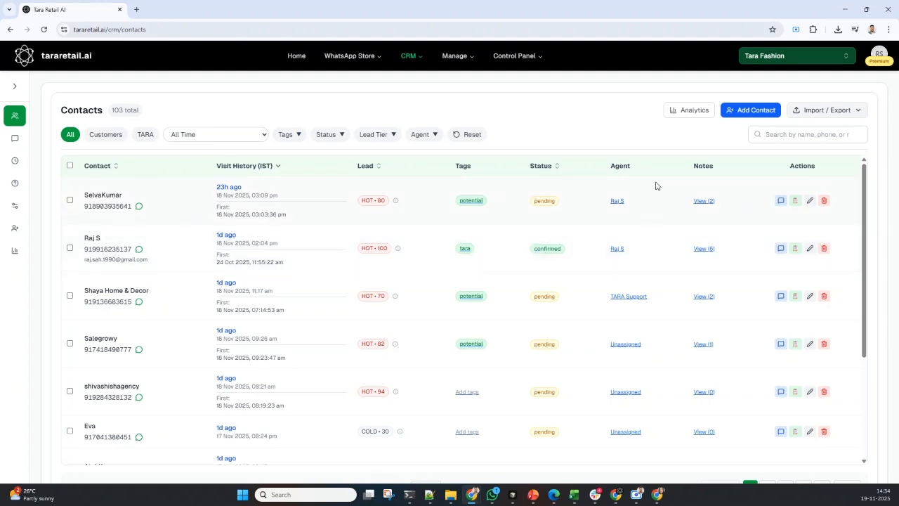
# Step: Review the tag and agent changes logged in the first contact's notes history
pyautogui.click(704, 202)
pyautogui.scroll(-1, 426, 307)
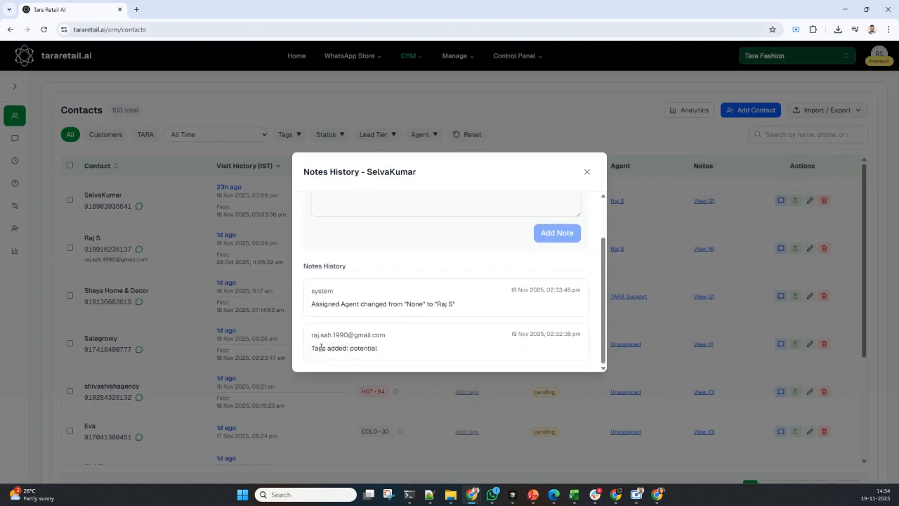
pyautogui.moveTo(320, 347); pyautogui.dragTo(393, 350)
pyautogui.moveTo(320, 304); pyautogui.dragTo(452, 305)
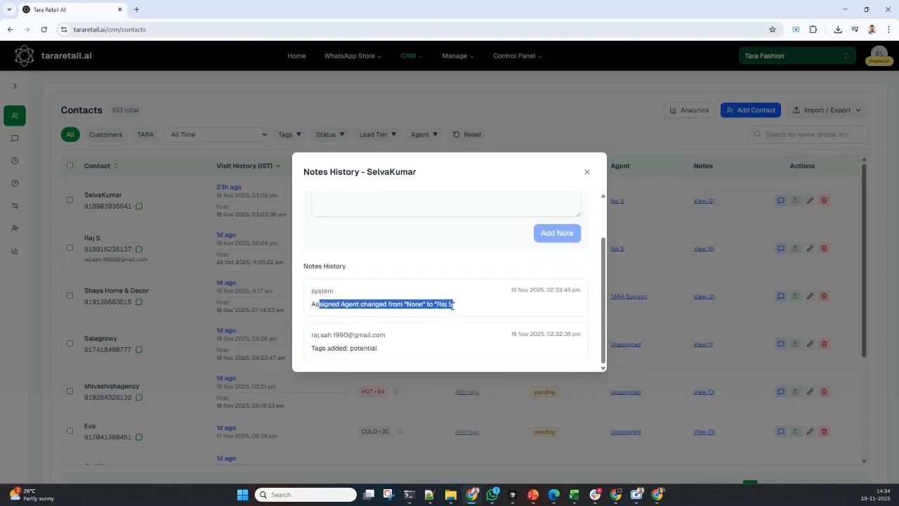
pyautogui.click(463, 307)
# Step: Draft "They are looking for diff types of sherwani" in the first contact's notes, copy the text, and close without adding it
pyautogui.click(378, 246)
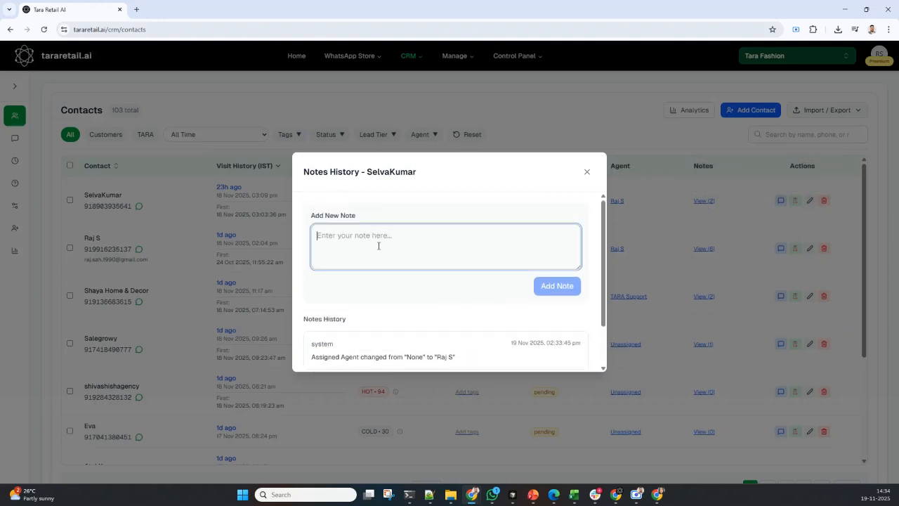
pyautogui.write('They are')
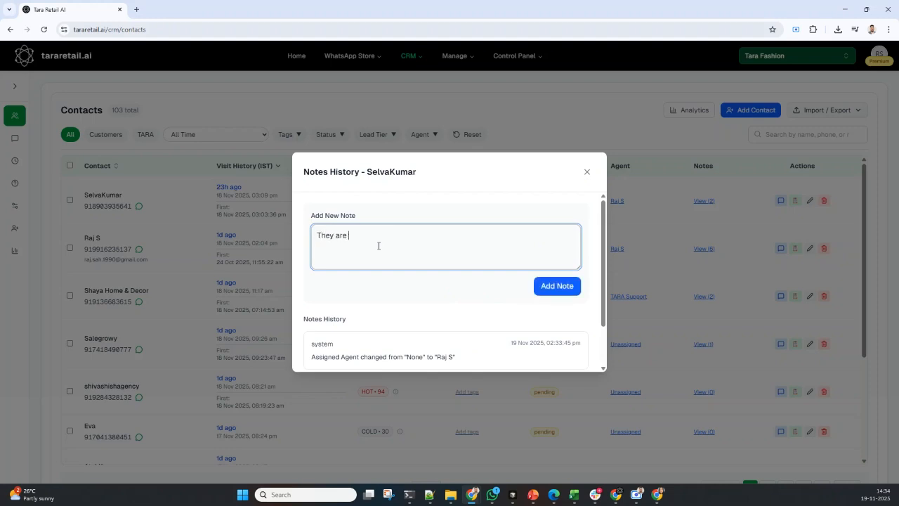
pyautogui.write(' looking for')
pyautogui.press('BackSpace')
pyautogui.press('BackSpace')
pyautogui.press('BackSpace')
pyautogui.write('diff types of sherwa')
pyautogui.hotkey('ctrl', 'a')
pyautogui.hotkey('ctrl', 'c')
pyautogui.press('BackSpace')
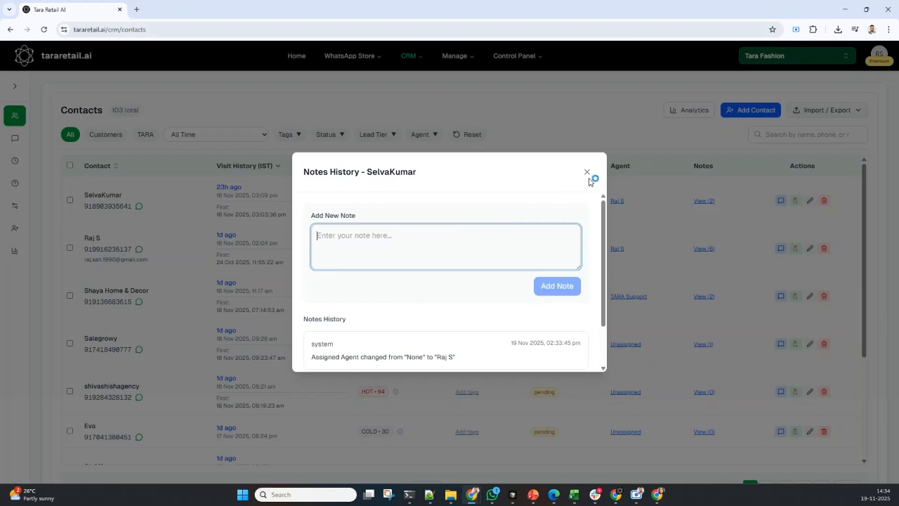
pyautogui.click(587, 171)
# Step: Add the copied note "They are looking for diff types of sherwani" to the second contact and look through its notes history
pyautogui.click(704, 249)
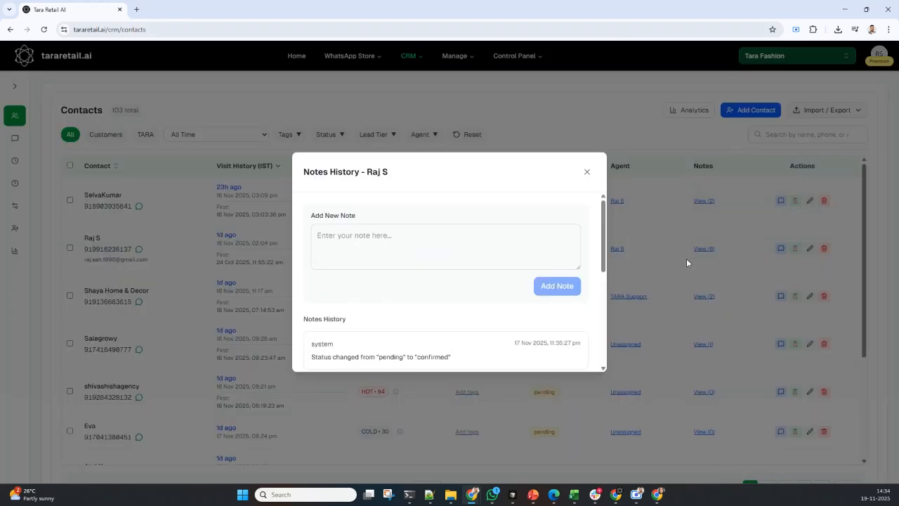
pyautogui.click(445, 227)
pyautogui.hotkey('ctrl', 'v')
pyautogui.click(553, 294)
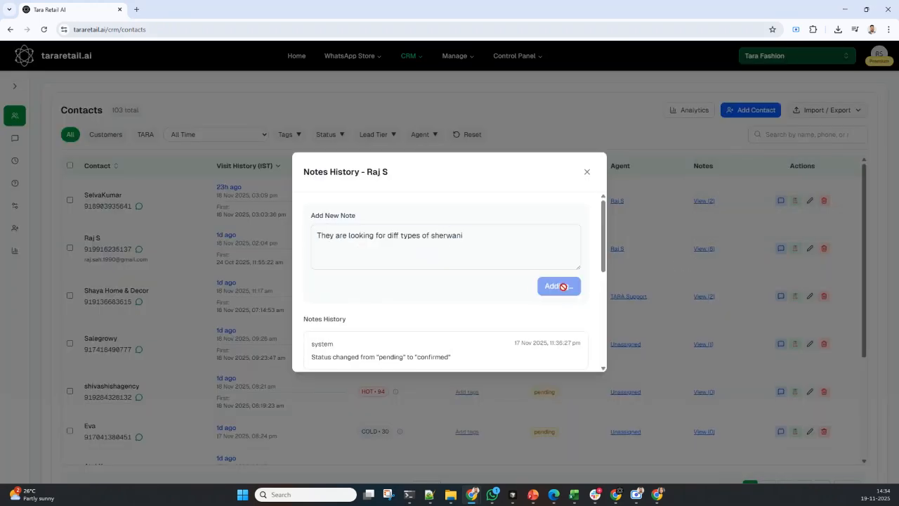
pyautogui.scroll(-5, 511, 276)
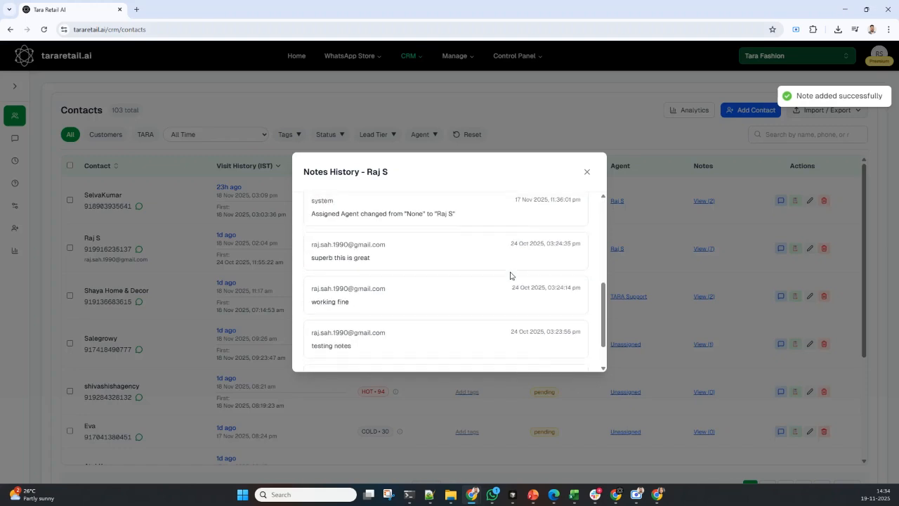
# Step: Check the newly added sherwani note in the second contact's notes history and close the history
pyautogui.scroll(4, 511, 276)
pyautogui.moveTo(315, 266); pyautogui.dragTo(474, 265)
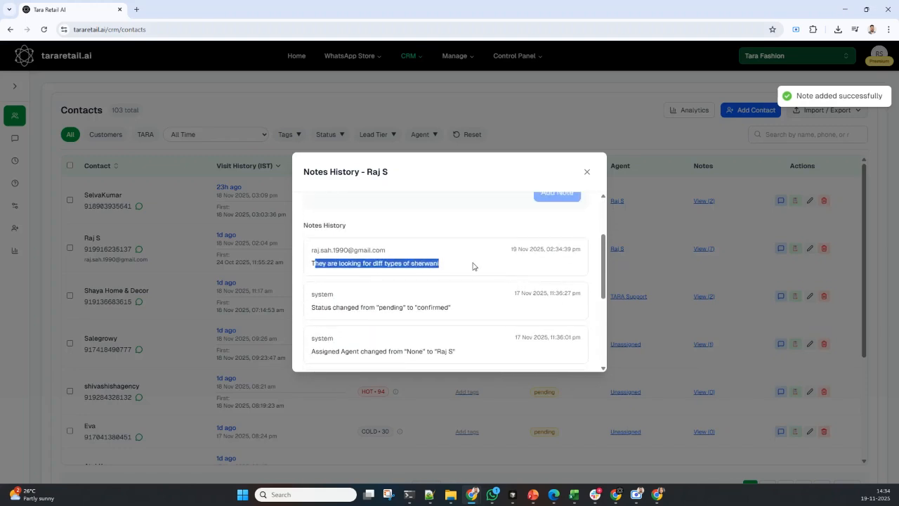
pyautogui.click(588, 172)
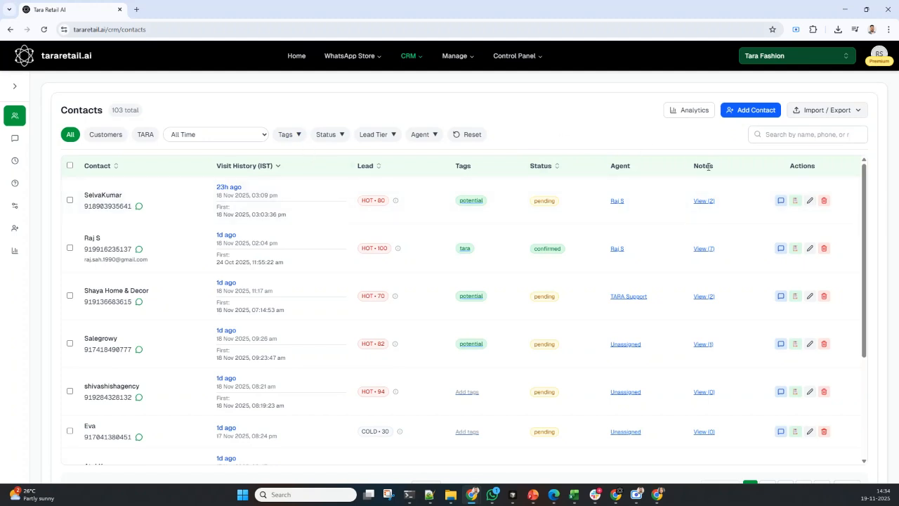
# Step: Review the first contact's edit form, including its tag options and notes history, and close it without changes
pyautogui.click(810, 200)
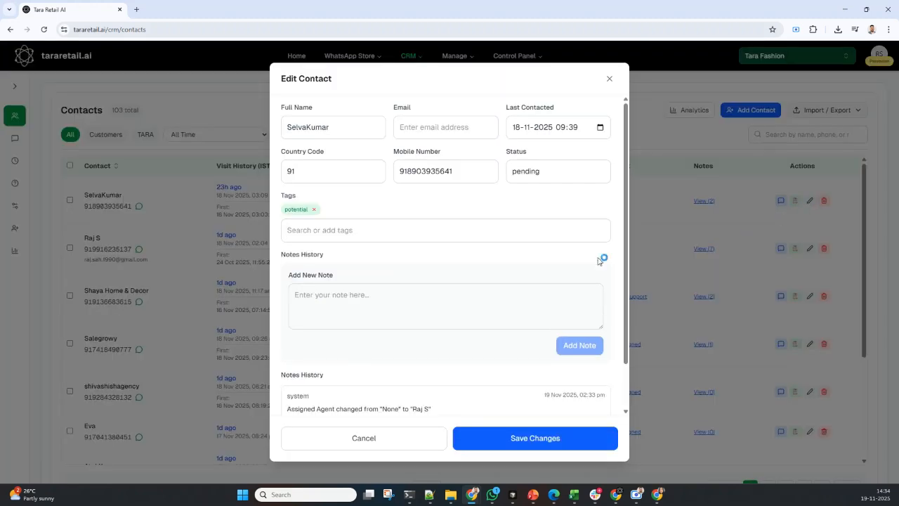
pyautogui.click(334, 228)
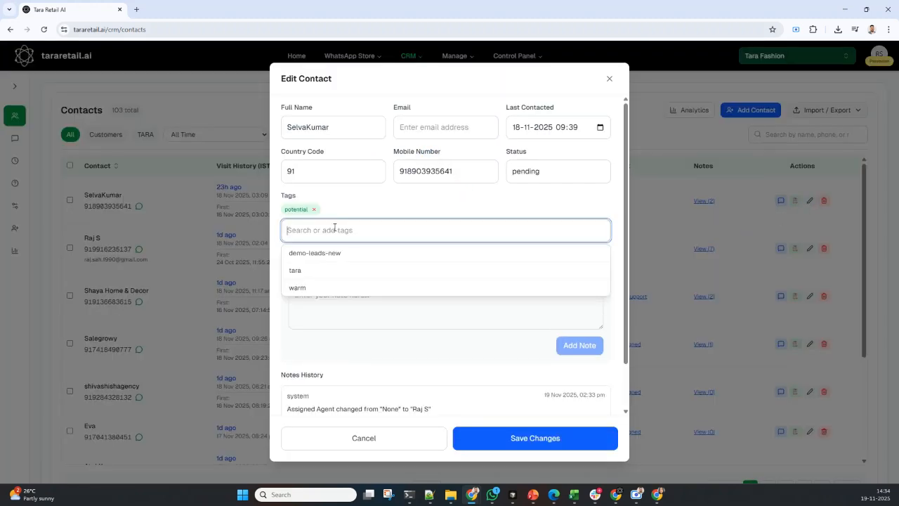
pyautogui.click(371, 206)
pyautogui.click(345, 291)
pyautogui.scroll(-1, 348, 291)
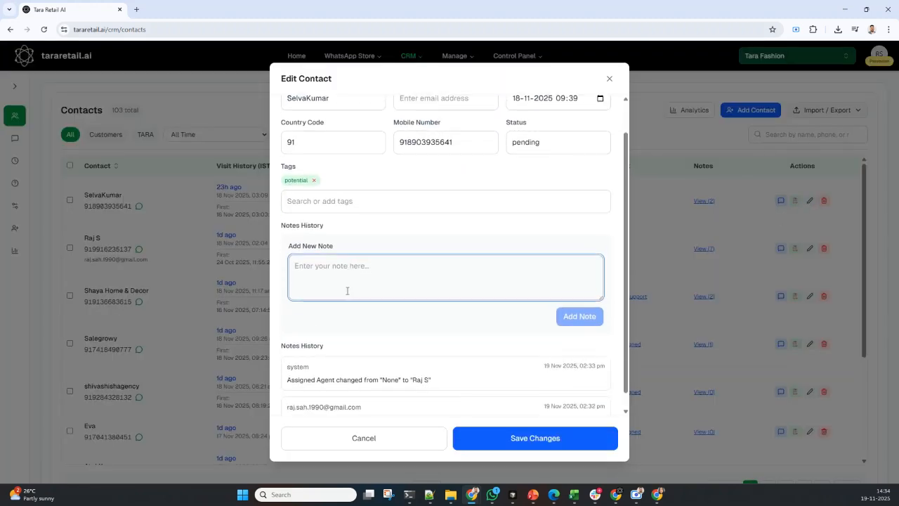
pyautogui.scroll(-1, 345, 293)
pyautogui.scroll(2, 345, 293)
pyautogui.scroll(1, 555, 153)
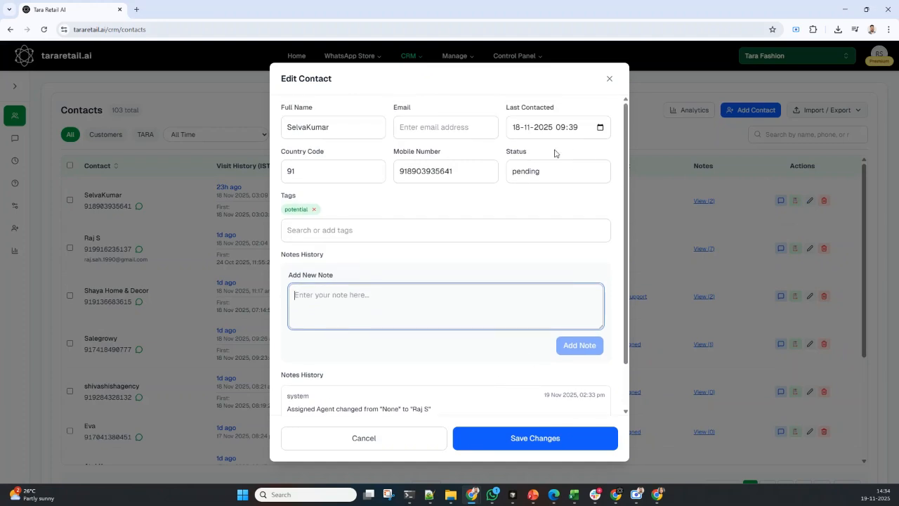
pyautogui.click(609, 79)
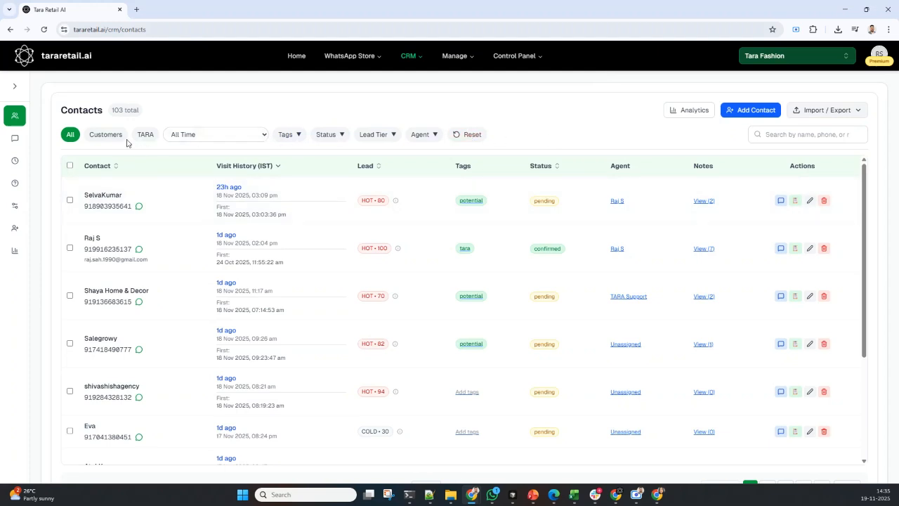
# Step: Filter the contacts by Created - Last 24 Hours, Created - Last 2 Days and Updated - Last 24 Hours, ending on All Time
pyautogui.click(187, 136)
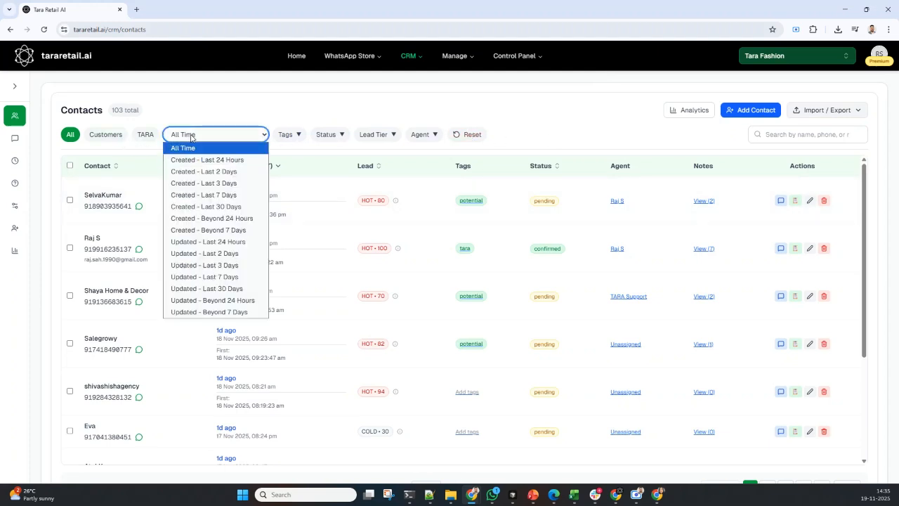
pyautogui.click(204, 160)
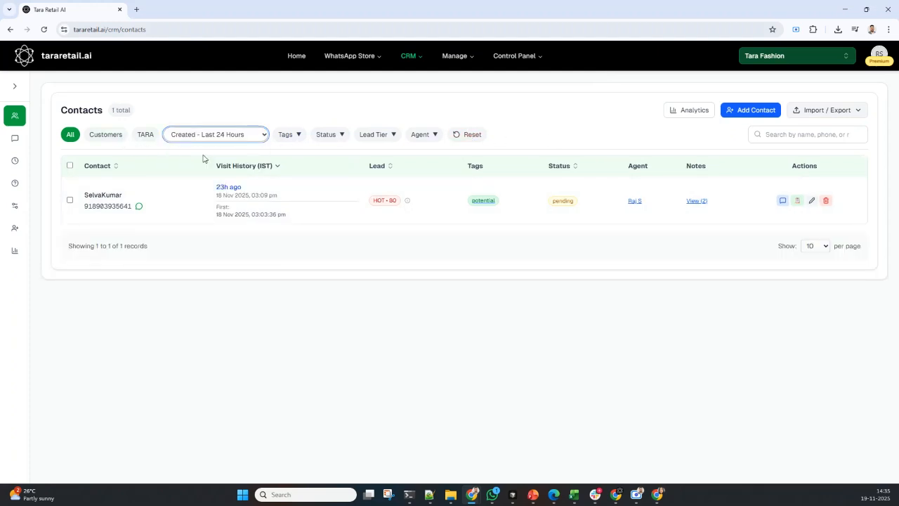
pyautogui.click(205, 136)
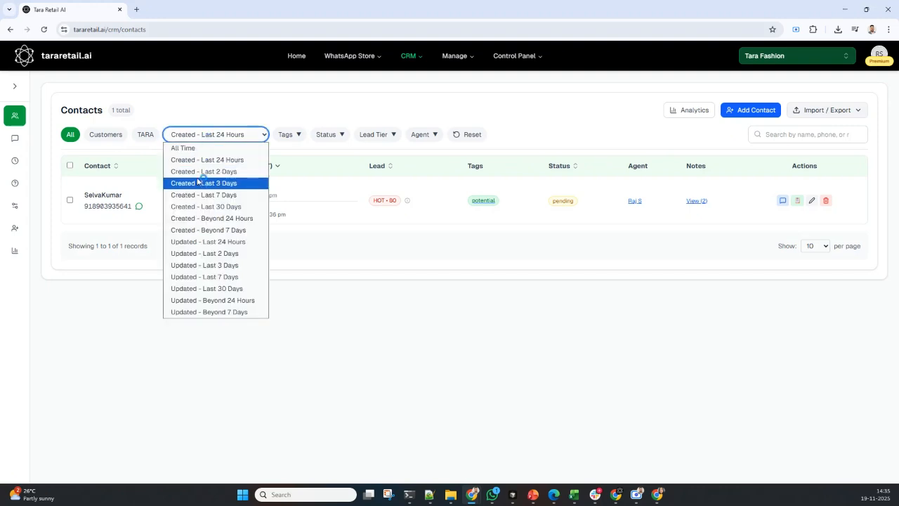
pyautogui.click(197, 173)
pyautogui.click(200, 136)
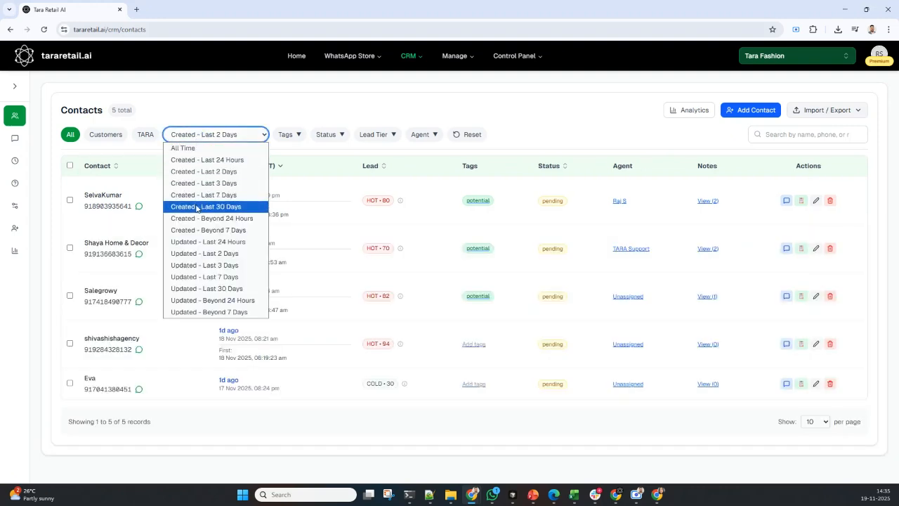
pyautogui.click(193, 242)
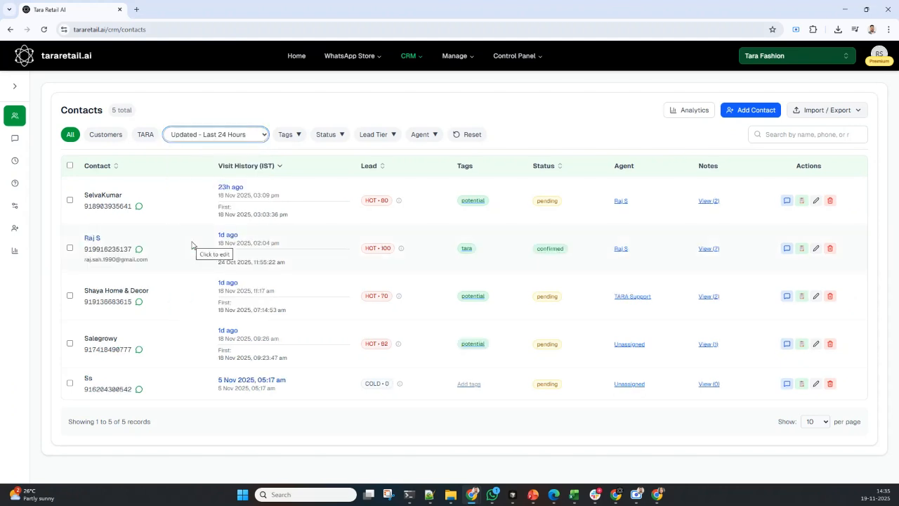
pyautogui.click(205, 134)
pyautogui.click(205, 148)
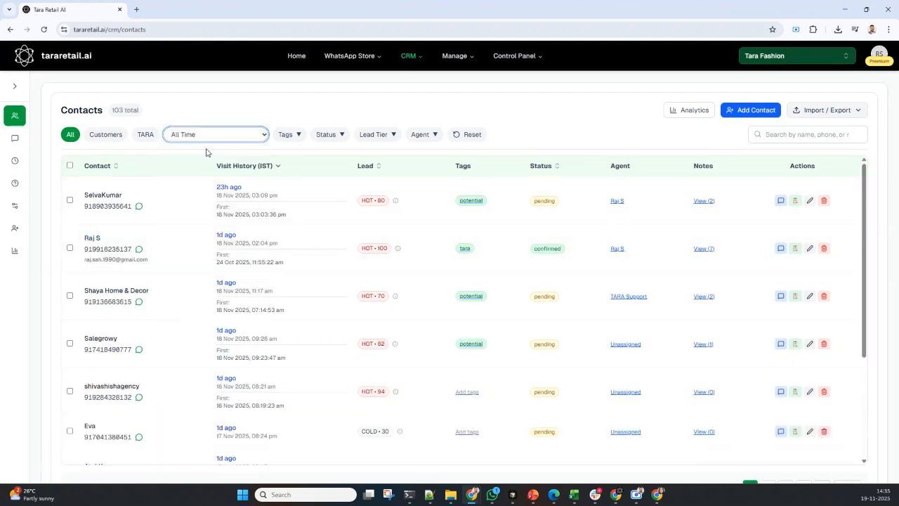
# Step: Filter the contacts by the potential, demo-leads-new, tara and warm tags one at a time, clearing each filter
pyautogui.click(290, 136)
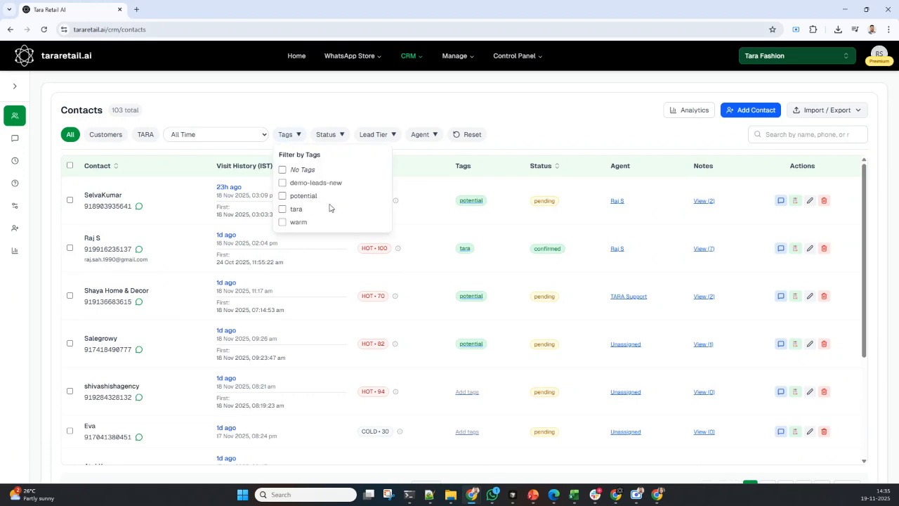
pyautogui.click(304, 201)
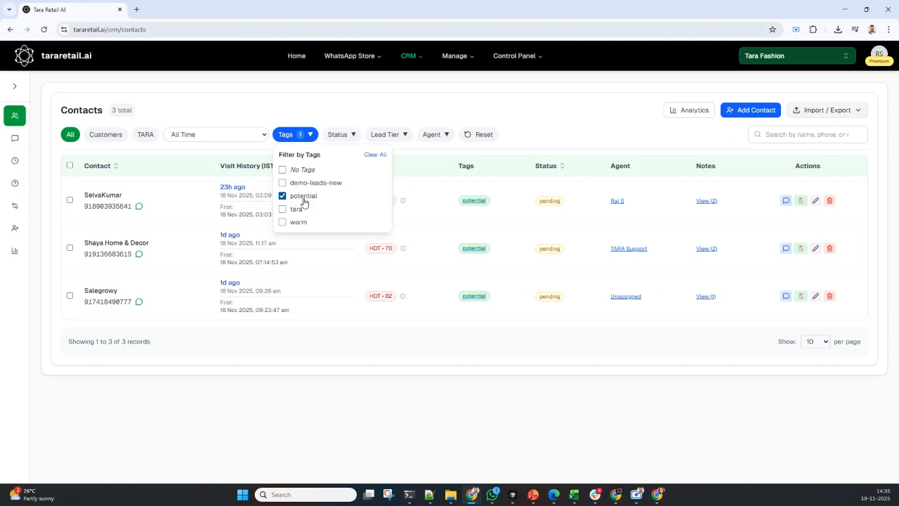
pyautogui.click(303, 200)
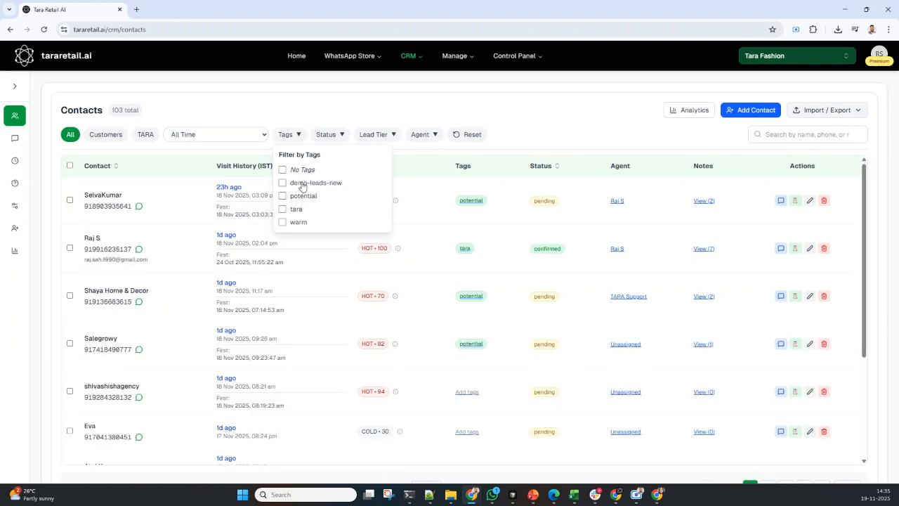
pyautogui.click(298, 184)
pyautogui.click(300, 184)
pyautogui.click(288, 210)
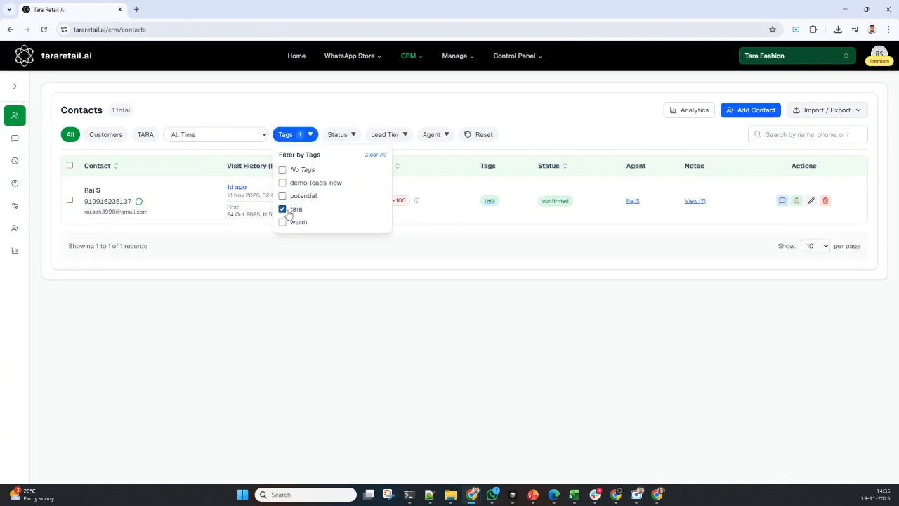
pyautogui.click(288, 213)
pyautogui.click(291, 222)
pyautogui.click(291, 222)
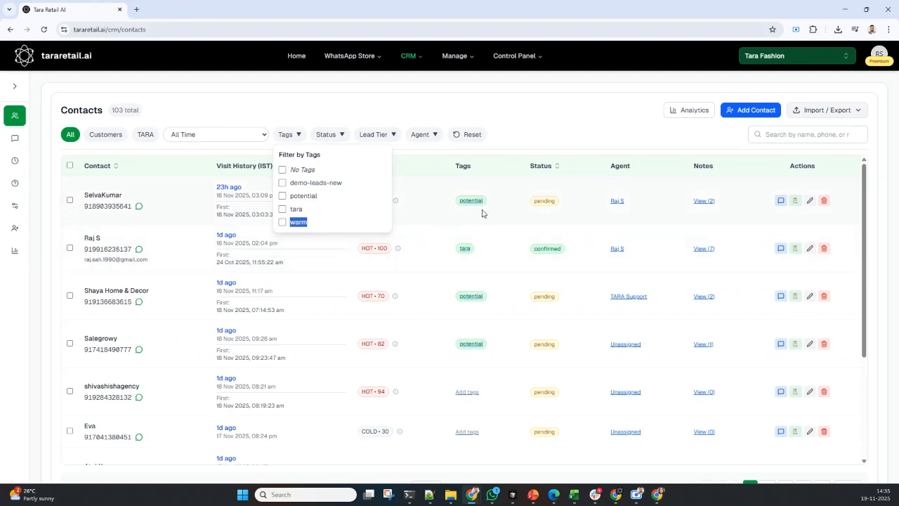
pyautogui.click(510, 125)
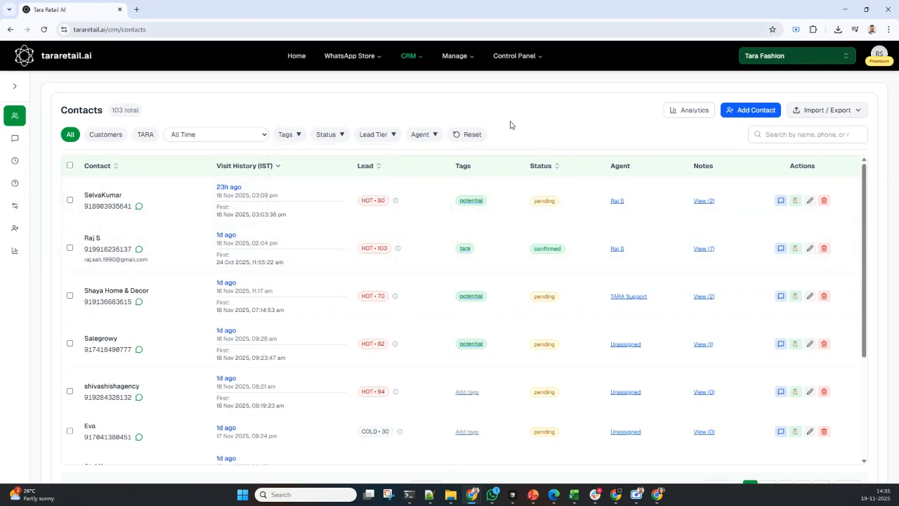
# Step: Filter the contacts by Confirmed, Follow up, Not applicable and Pending status one at a time, clearing each filter
pyautogui.click(332, 137)
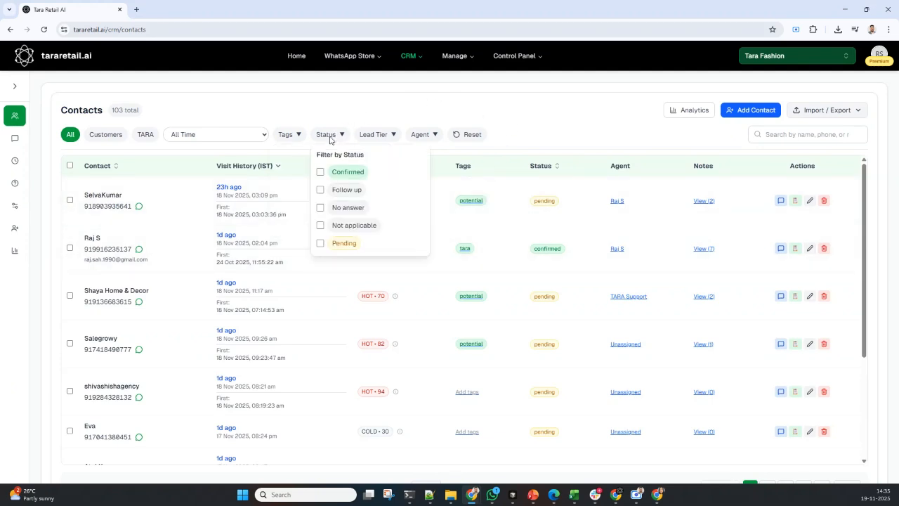
pyautogui.click(386, 180)
pyautogui.click(386, 179)
pyautogui.click(387, 194)
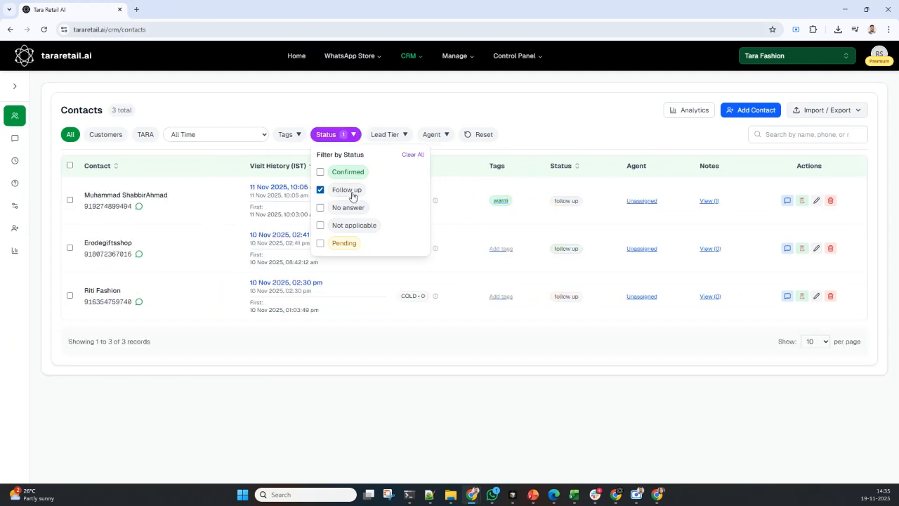
pyautogui.click(374, 191)
pyautogui.click(382, 227)
pyautogui.click(382, 227)
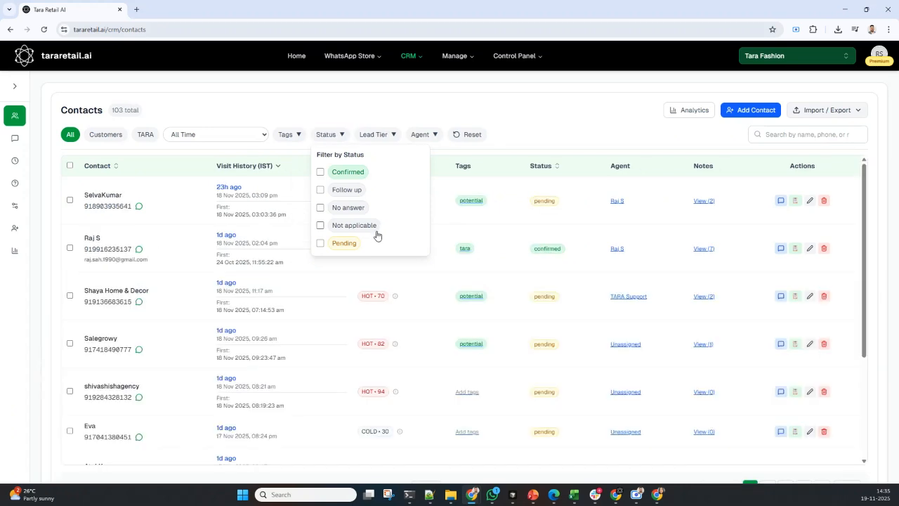
pyautogui.click(365, 246)
pyautogui.click(365, 246)
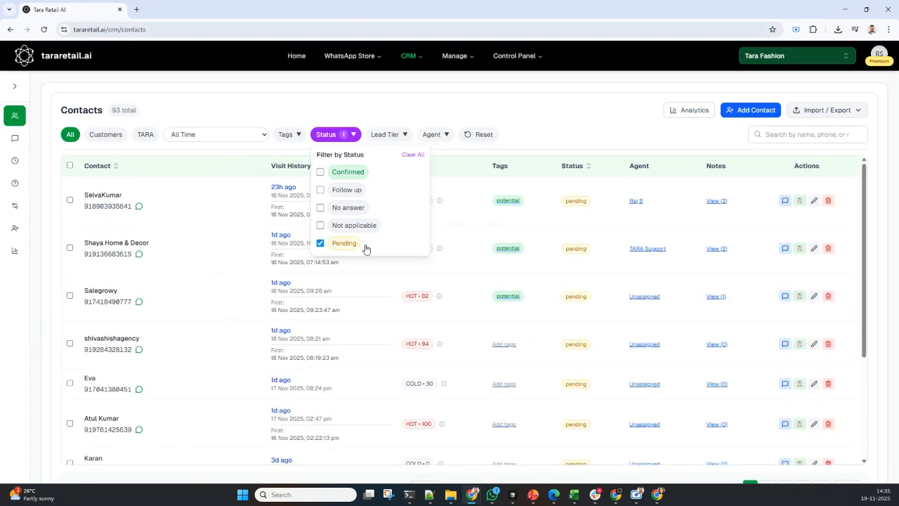
# Step: Filter the contacts by the Hot and Cold lead tiers one at a time, looking over the hot leads and clearing each filter
pyautogui.click(392, 135)
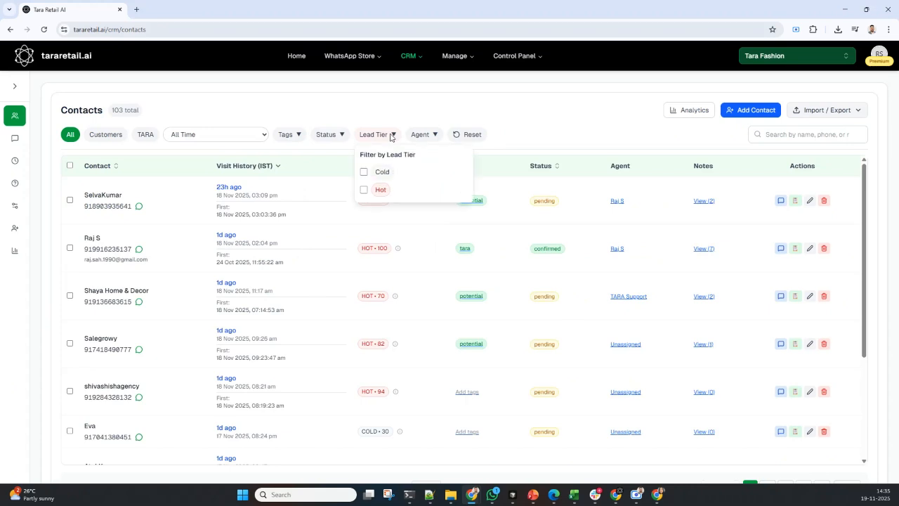
pyautogui.click(380, 191)
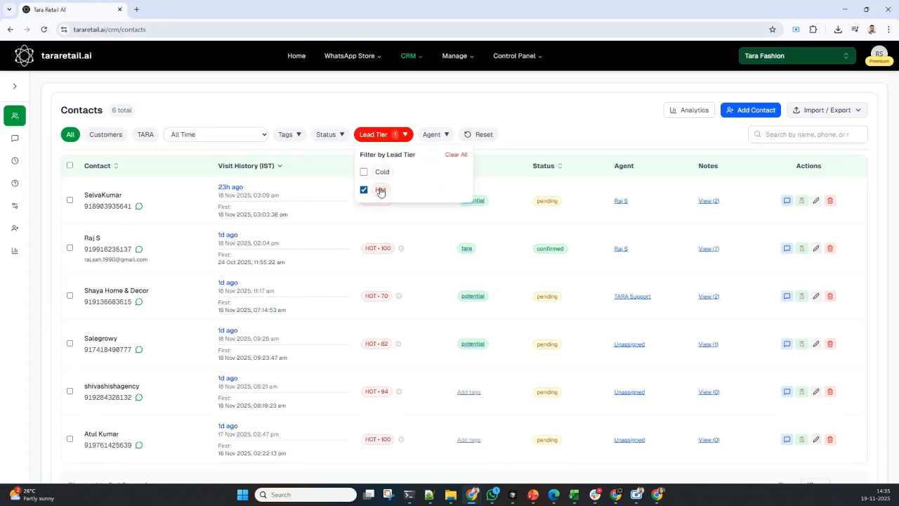
pyautogui.scroll(-1, 311, 241)
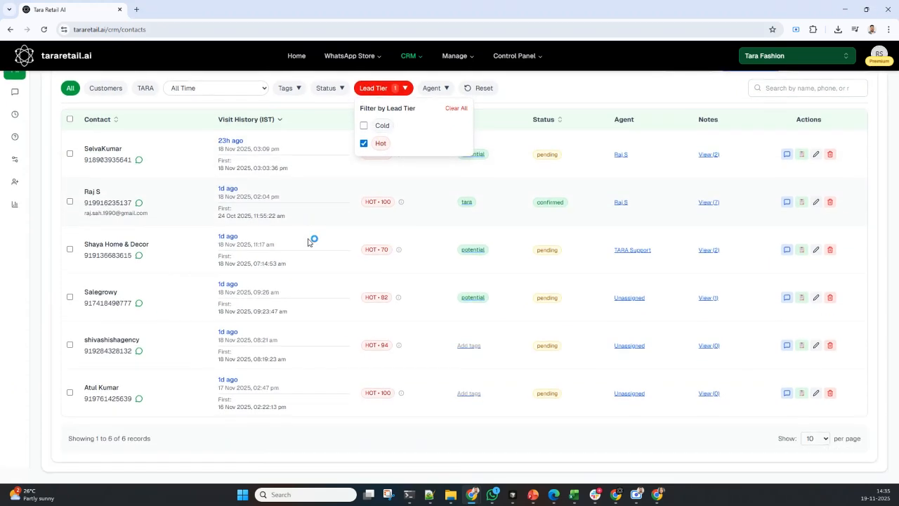
pyautogui.scroll(1, 312, 241)
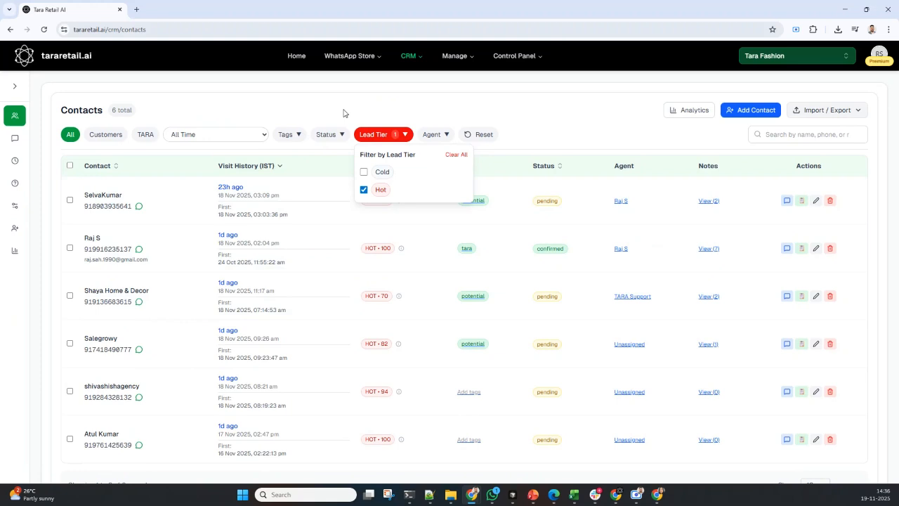
pyautogui.click(380, 189)
pyautogui.click(382, 175)
pyautogui.click(381, 176)
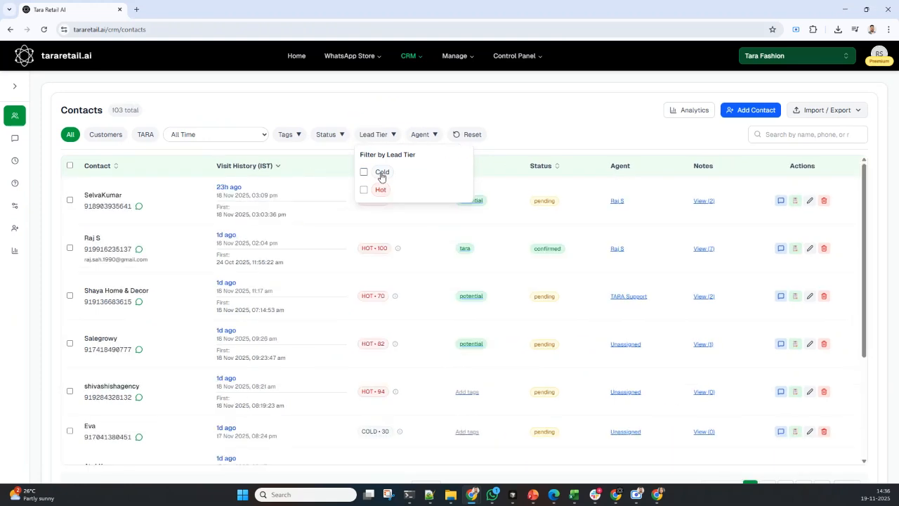
# Step: Filter the contacts by the named individual agent, TARA Support and Unassigned one at a time, clearing each filter
pyautogui.click(432, 137)
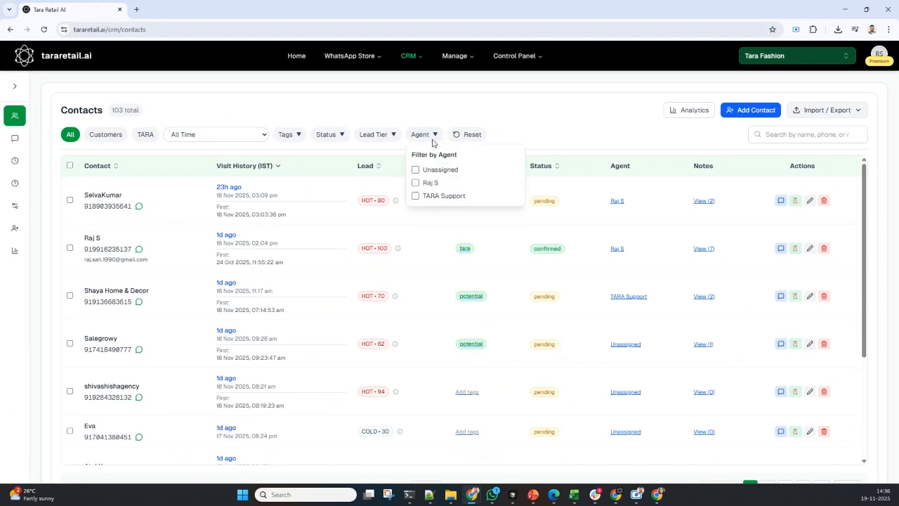
pyautogui.click(438, 184)
pyautogui.click(438, 184)
pyautogui.click(444, 199)
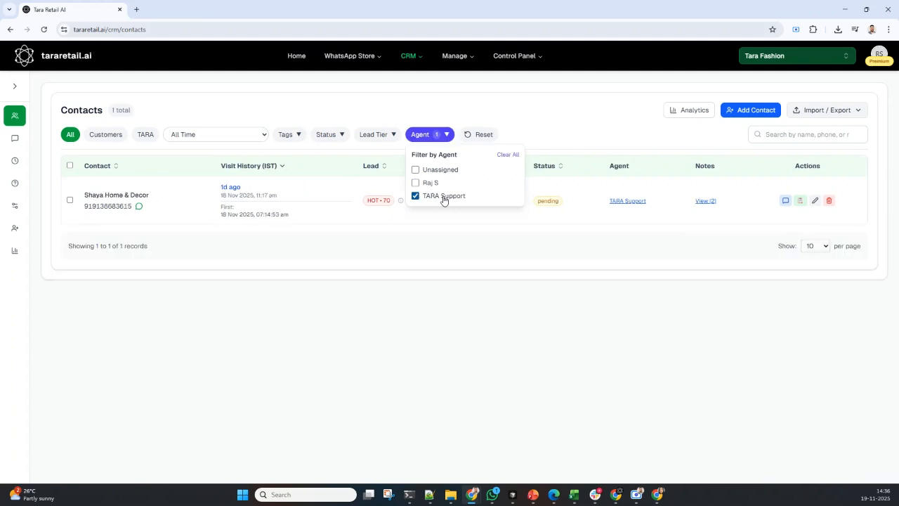
pyautogui.click(443, 199)
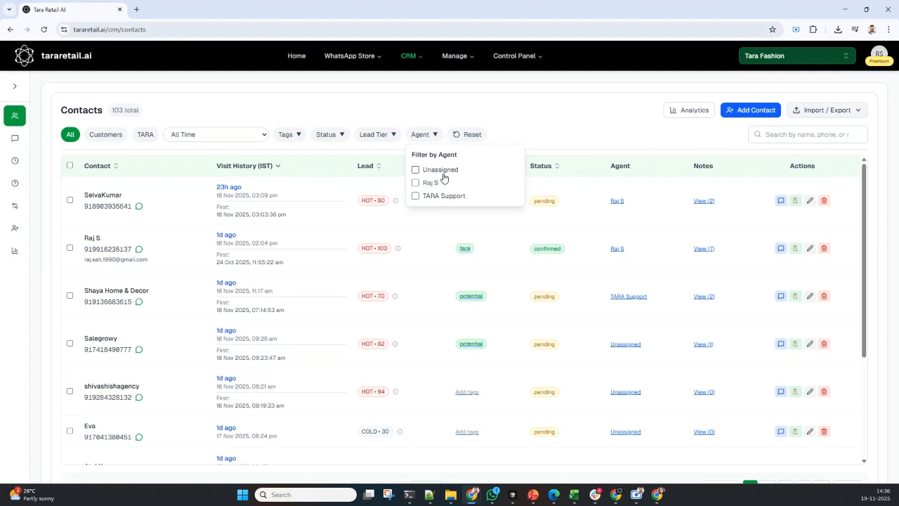
pyautogui.click(444, 177)
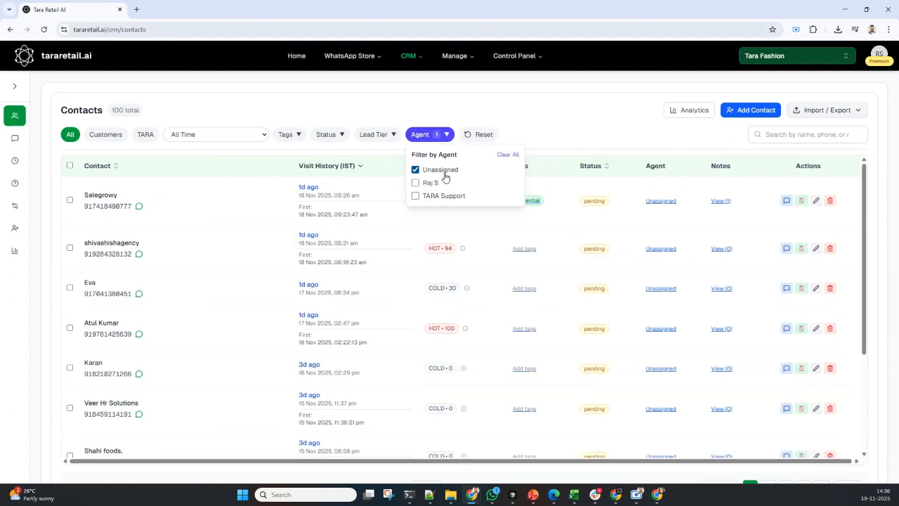
pyautogui.click(445, 177)
pyautogui.click(553, 118)
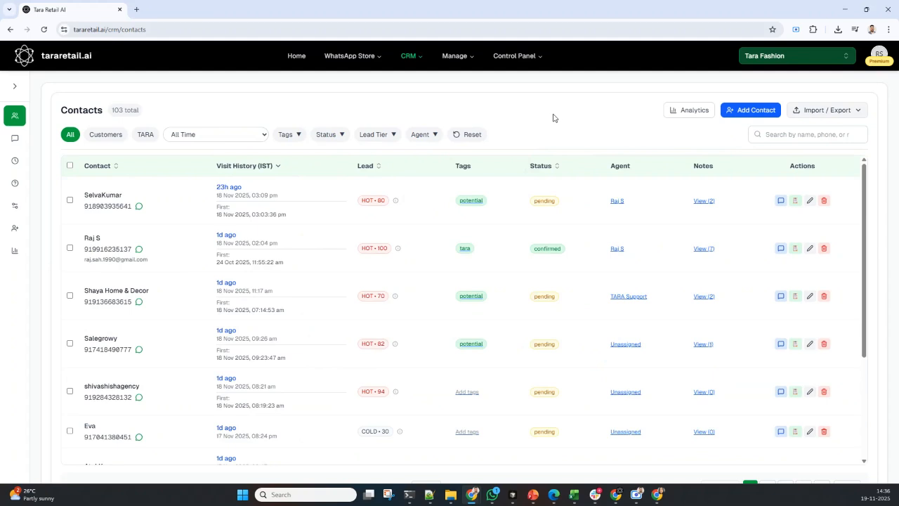
# Step: Search the contacts list for the first contact by entering part of the contact's name
pyautogui.click(780, 131)
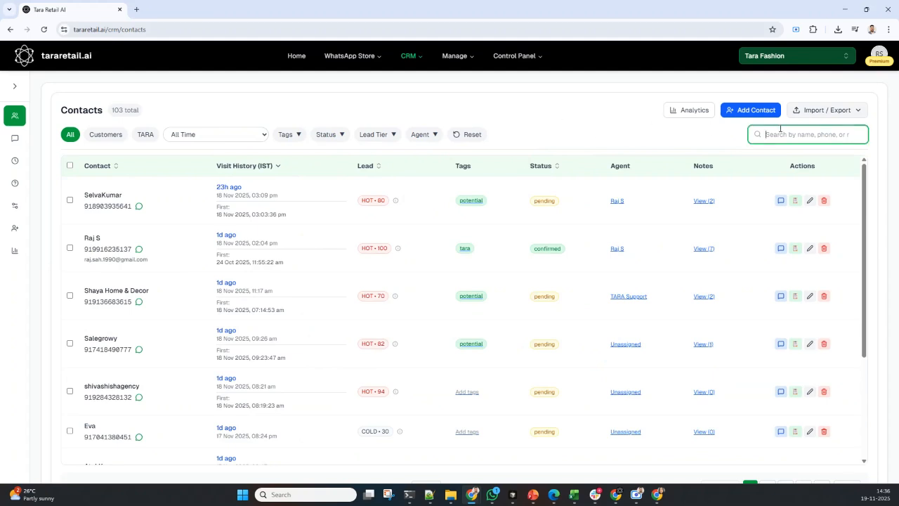
pyautogui.write('selv')
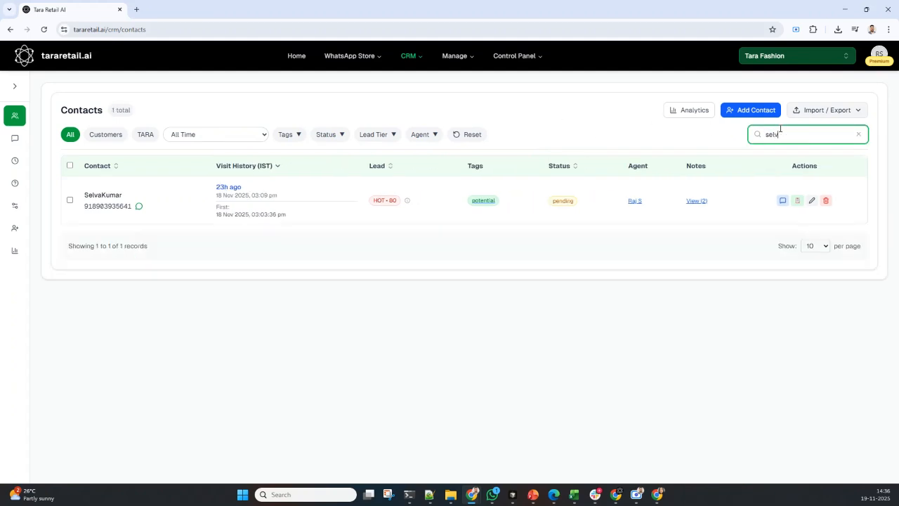
# Step: Search the contacts list by another partial contact name, then clear the search to restore the full list
pyautogui.press('BackSpace')
pyautogui.press('BackSpace')
pyautogui.press('BackSpace')
pyautogui.press('BackSpace')
pyautogui.write('raj')
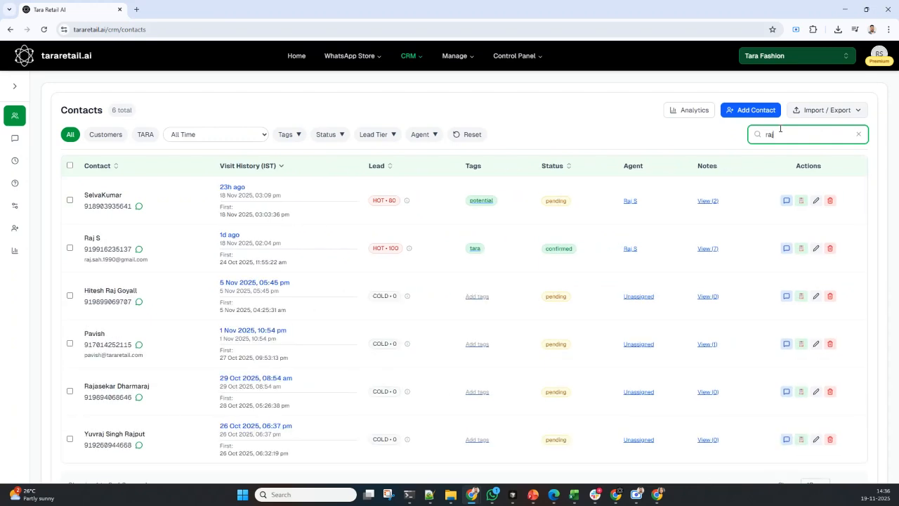
pyautogui.press('BackSpace')
pyautogui.press('BackSpace')
pyautogui.press('BackSpace')
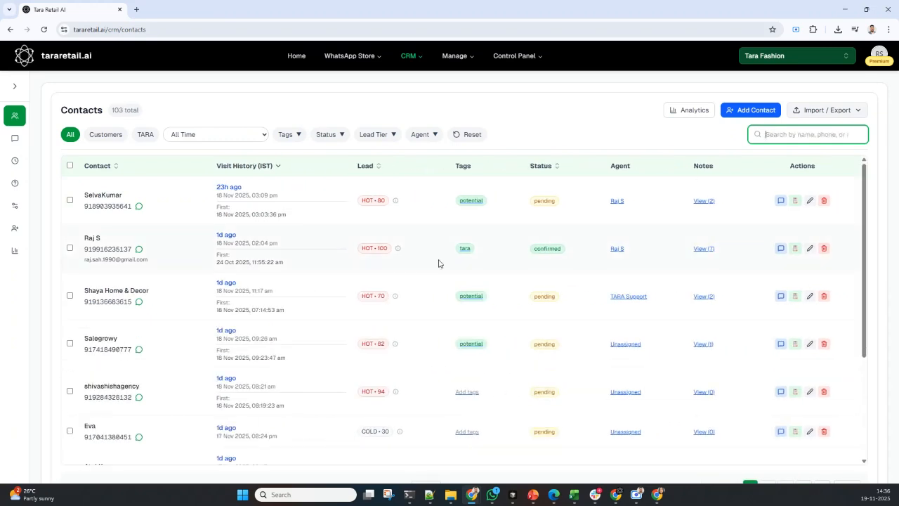
# Step: Open the form for adding a new contact, look over its name, phone, email, tags and notes fields, and cancel it
pyautogui.click(756, 111)
pyautogui.click(395, 191)
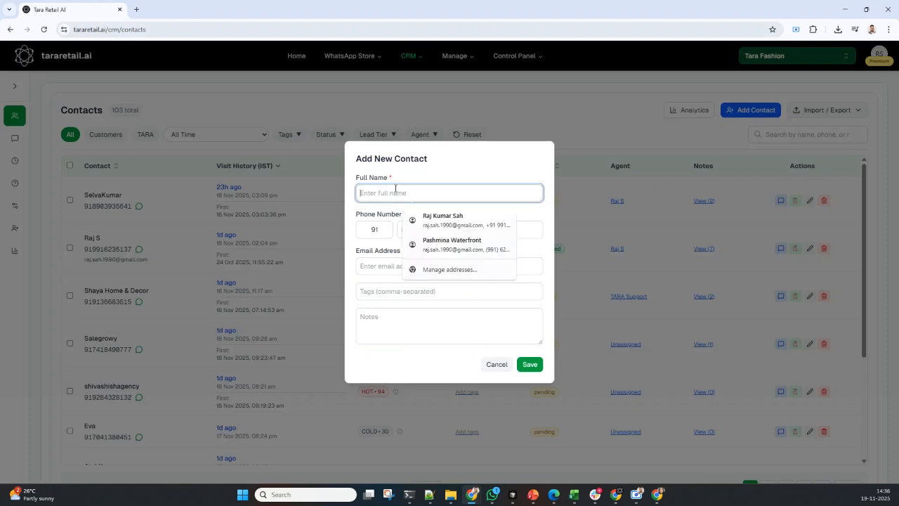
pyautogui.click(408, 175)
pyautogui.click(416, 190)
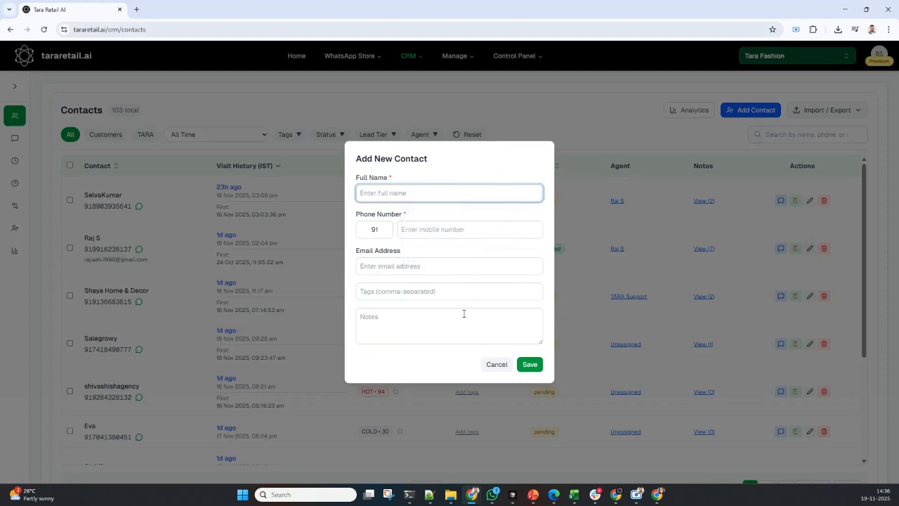
pyautogui.click(388, 290)
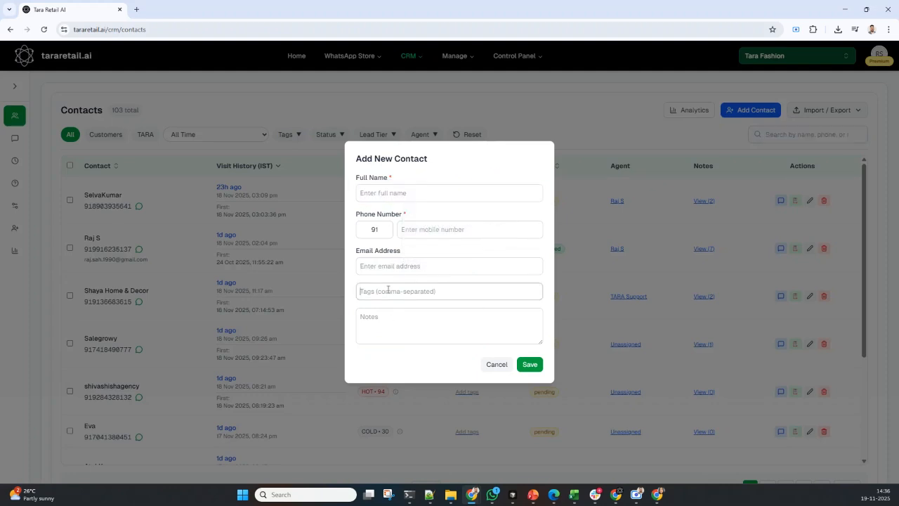
pyautogui.click(497, 364)
# Step: Open the file chooser for importing contacts and close it without choosing a file
pyautogui.click(827, 112)
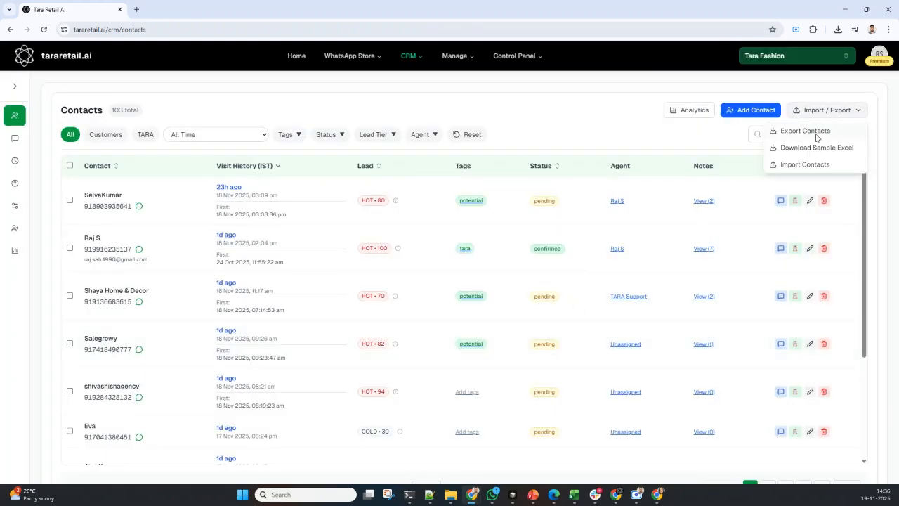
pyautogui.click(818, 166)
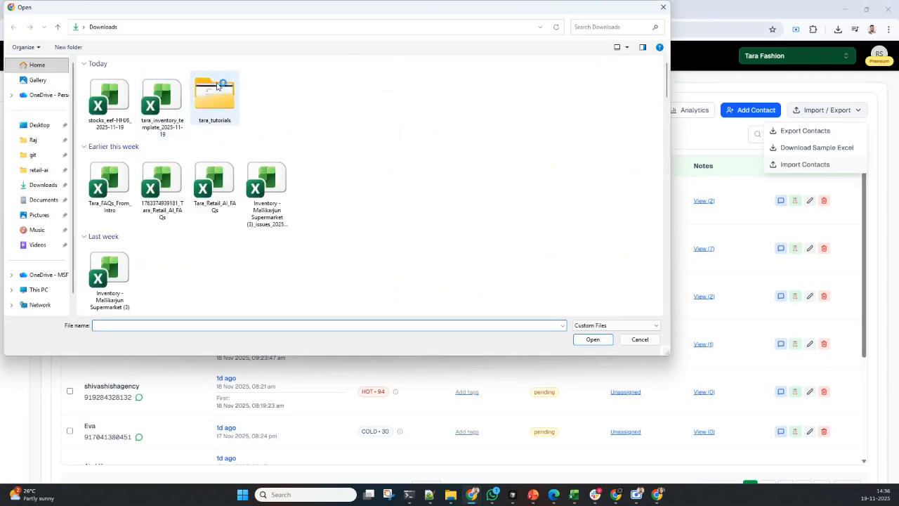
pyautogui.click(663, 7)
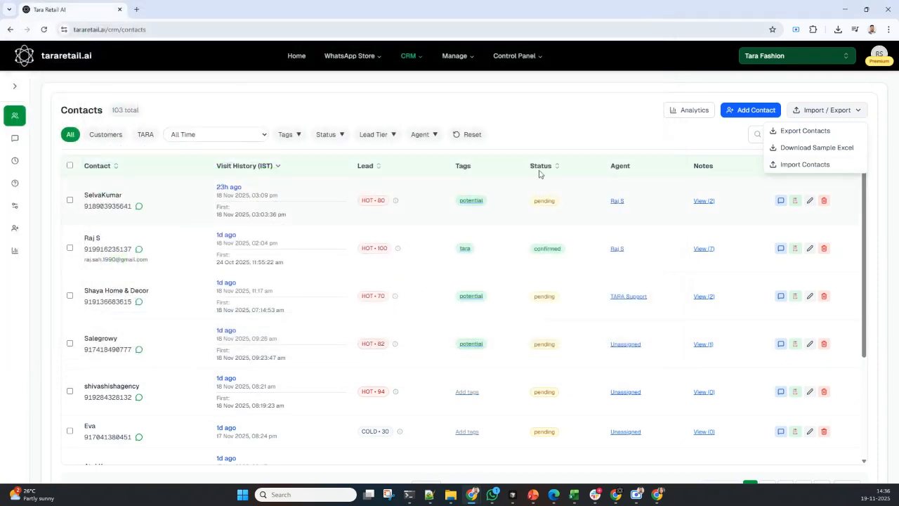
pyautogui.click(562, 125)
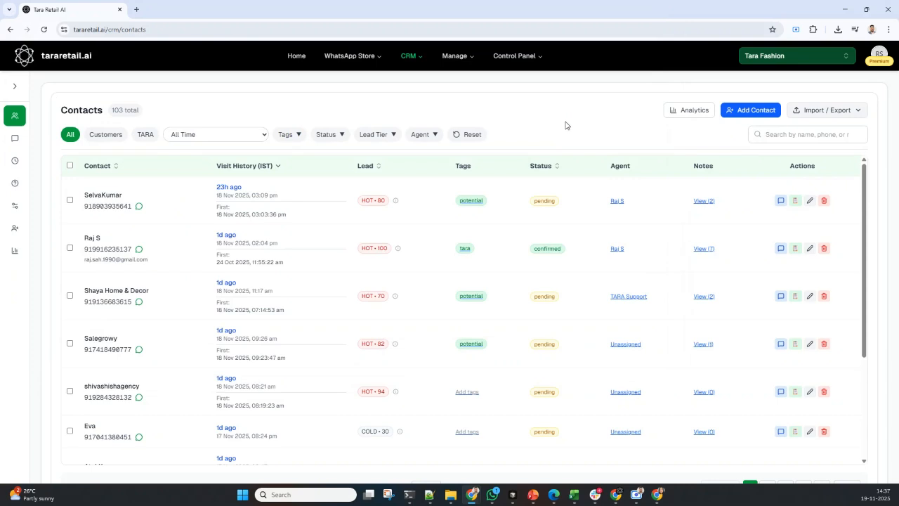
# Step: Export the contacts list
pyautogui.click(816, 112)
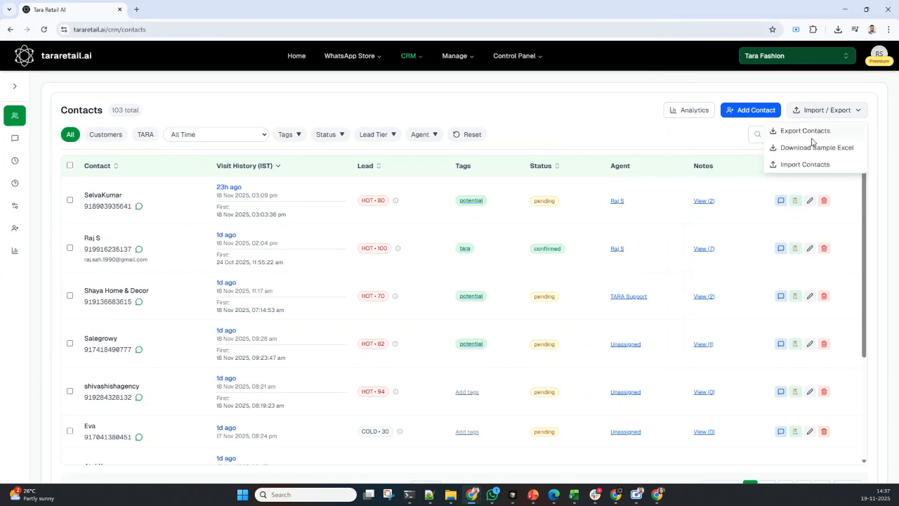
pyautogui.click(813, 133)
pyautogui.click(704, 133)
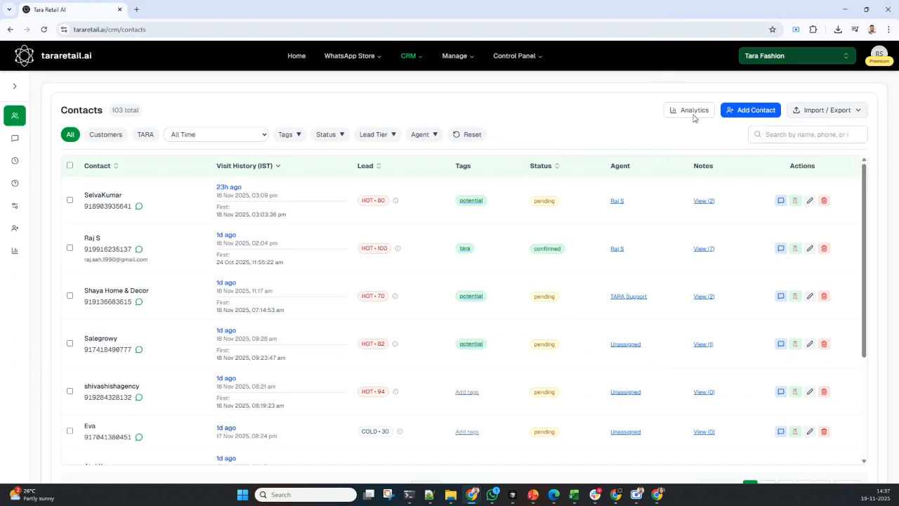
# Step: Open the Leads Analytics and examine the daily created and daily updated leads trends
pyautogui.click(693, 114)
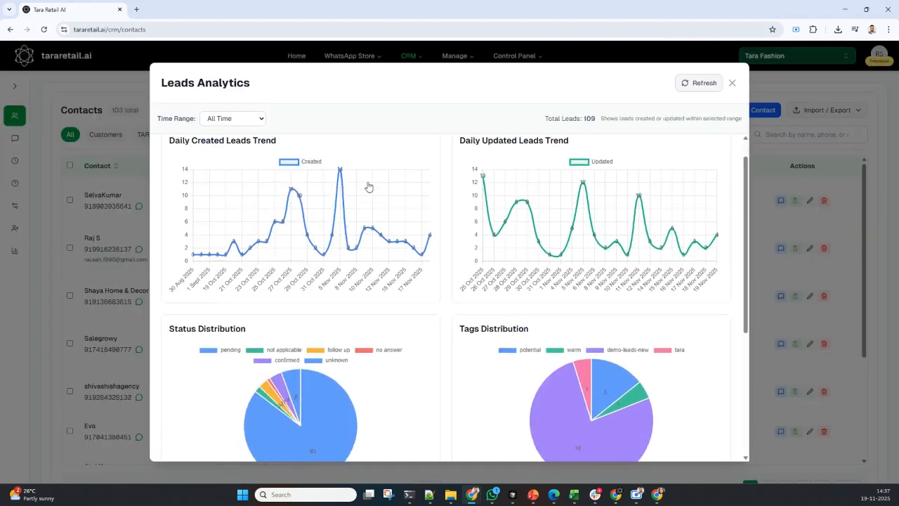
pyautogui.scroll(-1, 368, 187)
pyautogui.scroll(1, 368, 187)
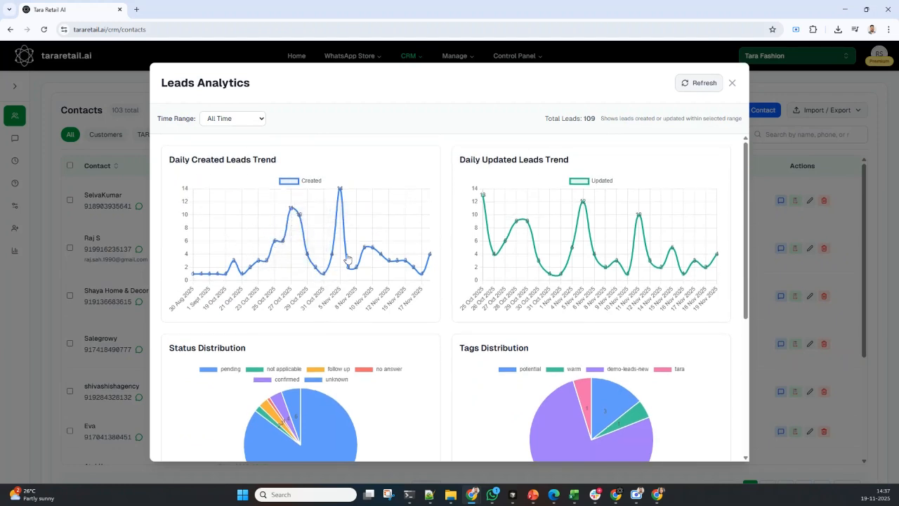
pyautogui.moveTo(482, 161); pyautogui.dragTo(539, 161)
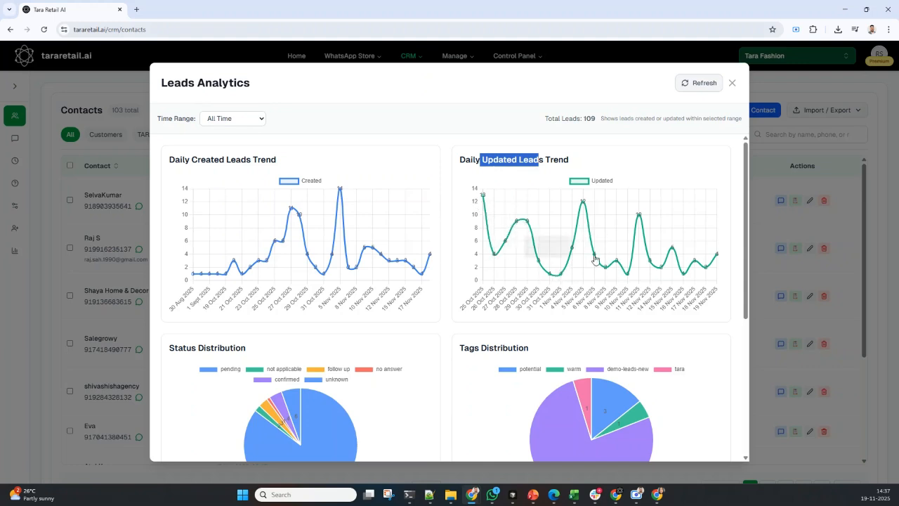
# Step: Hide the pending status in the Status Distribution chart and view the contacts behind the follow up slice
pyautogui.scroll(-2, 559, 251)
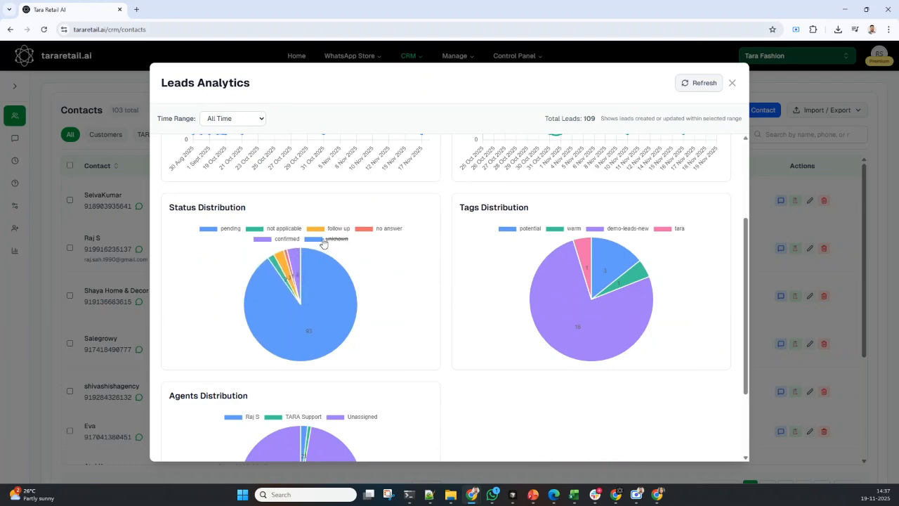
pyautogui.click(220, 229)
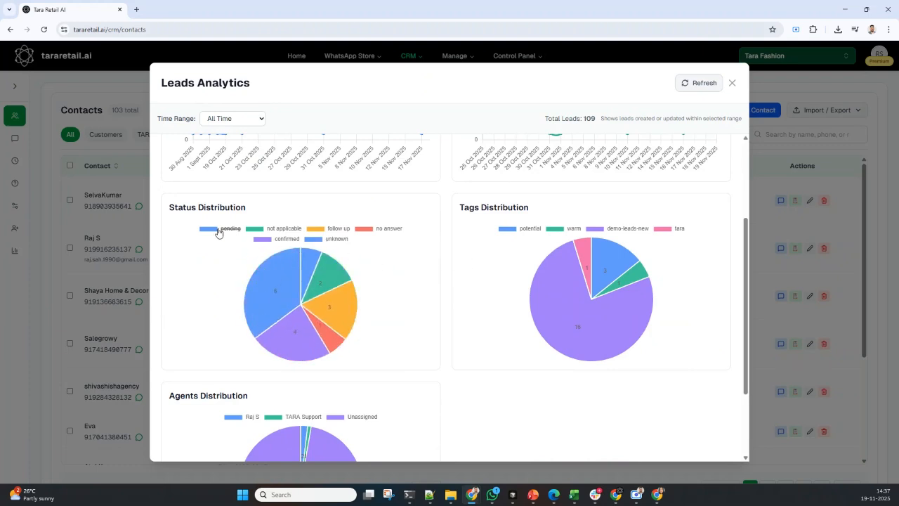
pyautogui.moveTo(314, 277)
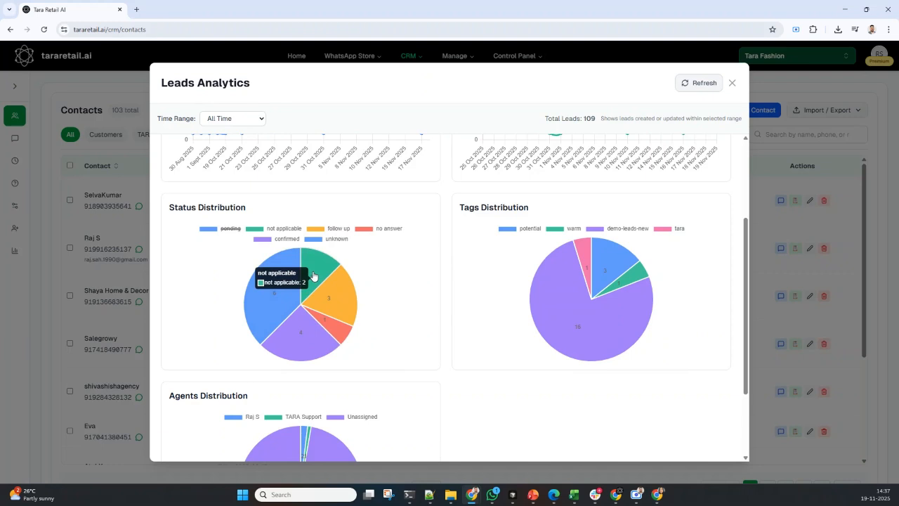
pyautogui.moveTo(352, 294)
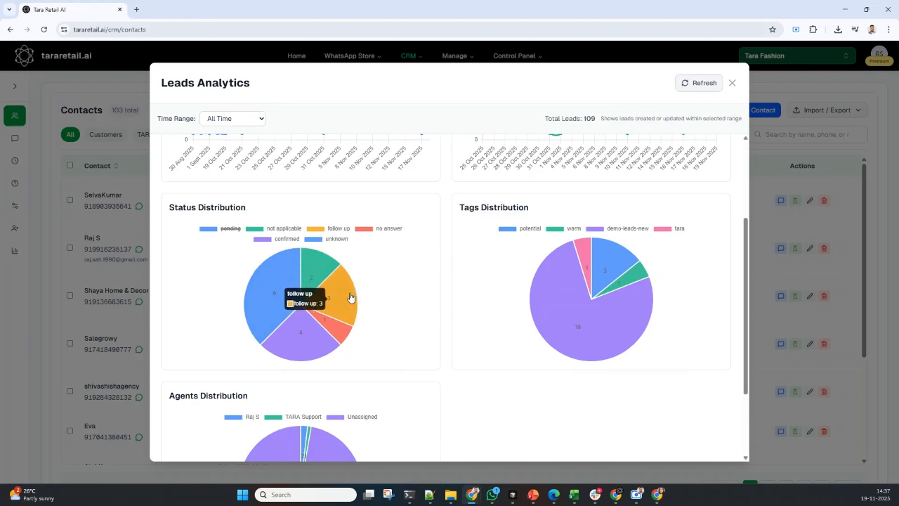
pyautogui.click(350, 298)
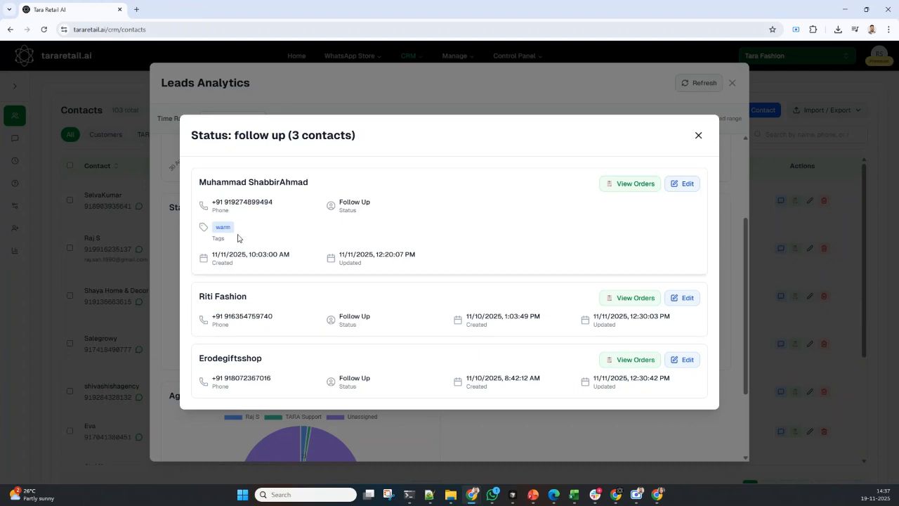
pyautogui.click(215, 200)
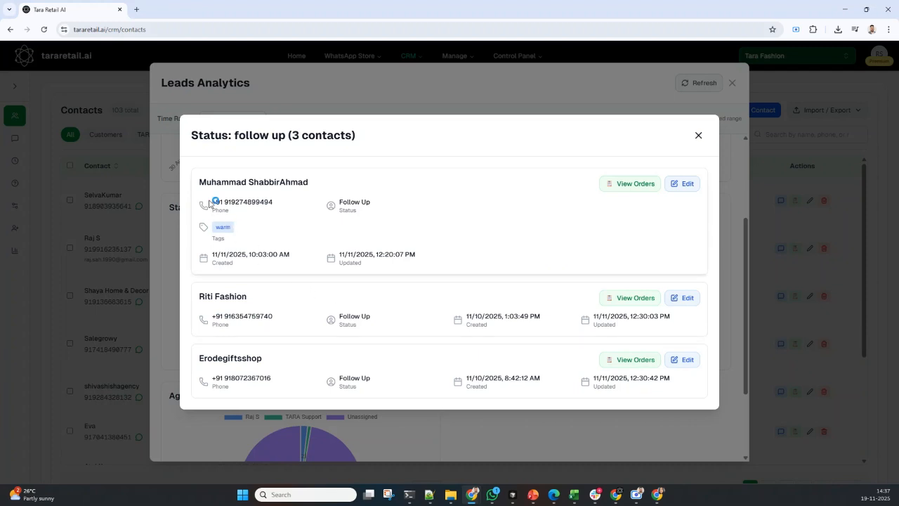
pyautogui.click(291, 210)
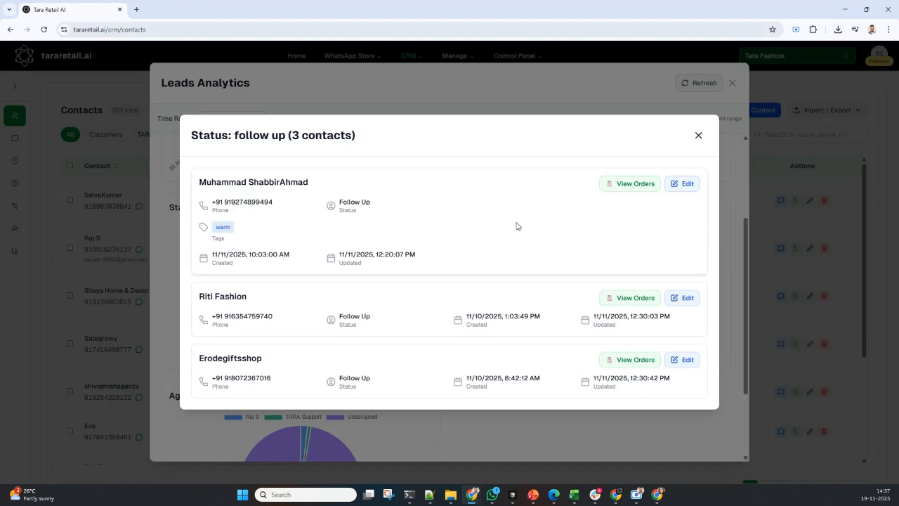
# Step: Open the first follow-up contact for editing, look at its new note field, and return to the analytics charts without saving
pyautogui.click(680, 187)
pyautogui.click(331, 300)
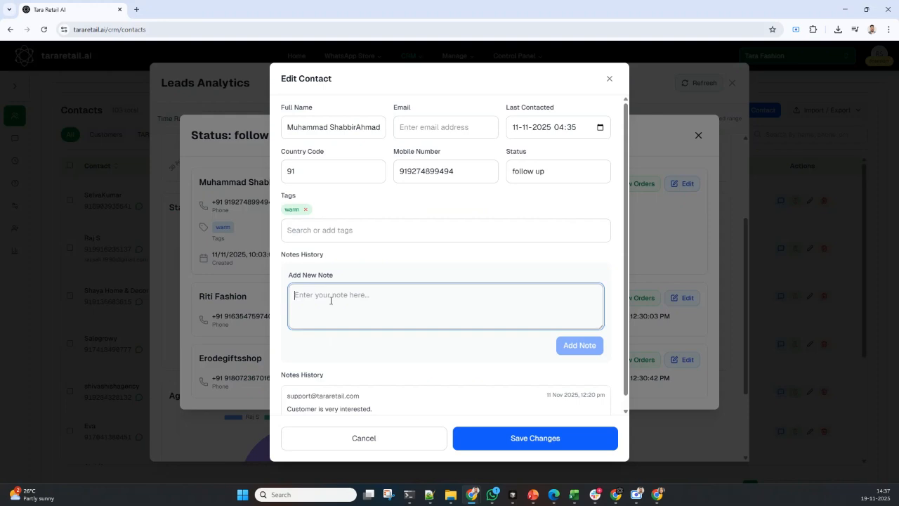
pyautogui.click(610, 78)
pyautogui.click(699, 135)
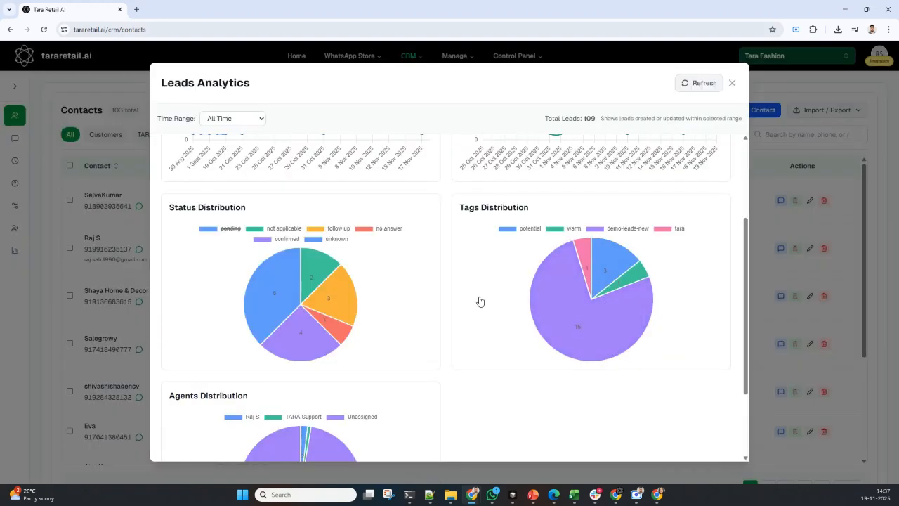
# Step: Toggle the demo-leads-new and tara tags off and back on in the Tags Distribution chart
pyautogui.click(624, 235)
pyautogui.click(623, 235)
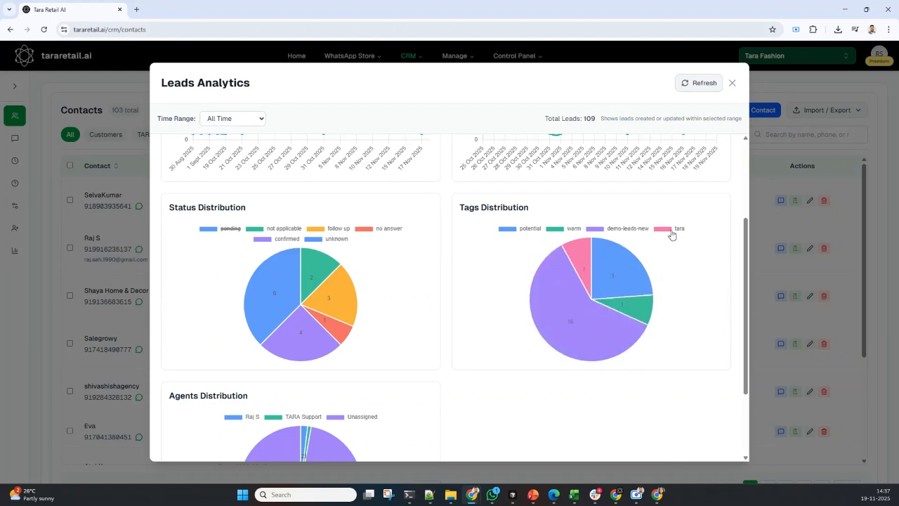
pyautogui.click(679, 232)
pyautogui.click(679, 232)
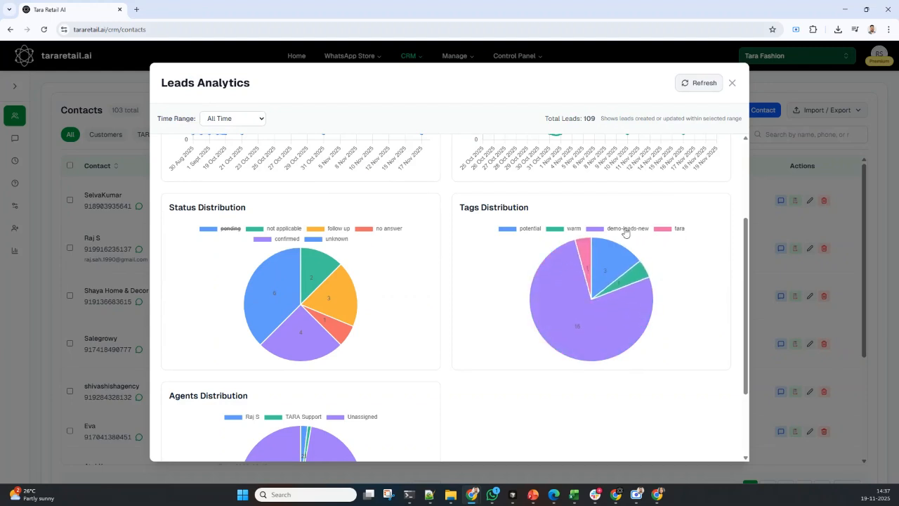
# Step: Hide the demo-leads-new tag in the Tags Distribution chart, view the contacts tagged potential, and close their list
pyautogui.click(623, 229)
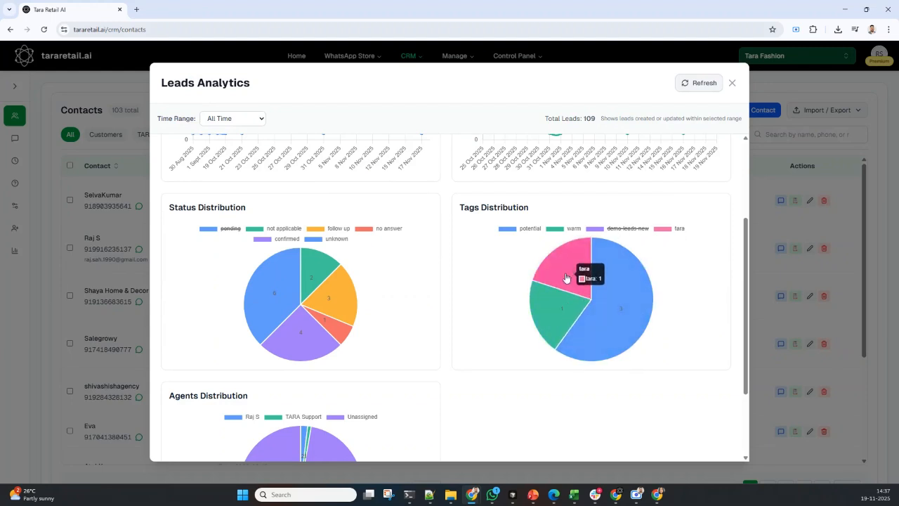
pyautogui.click(630, 315)
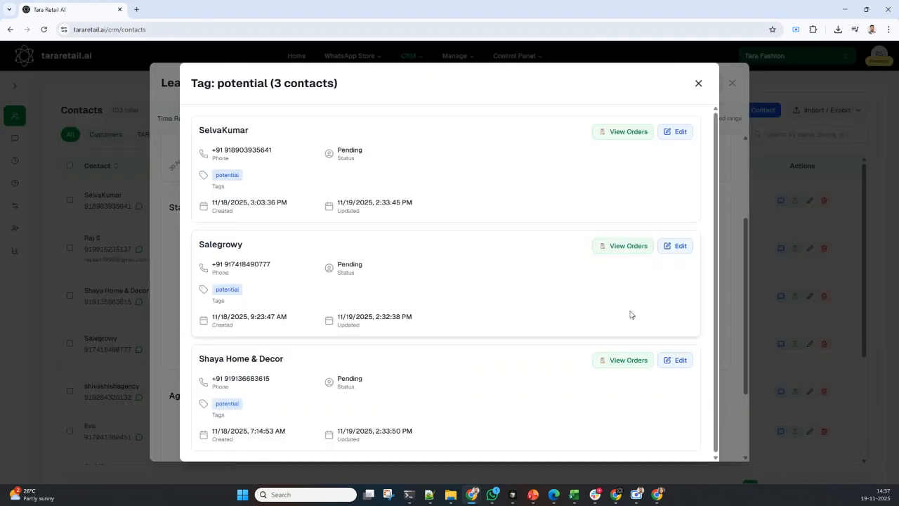
pyautogui.moveTo(274, 149); pyautogui.dragTo(223, 158)
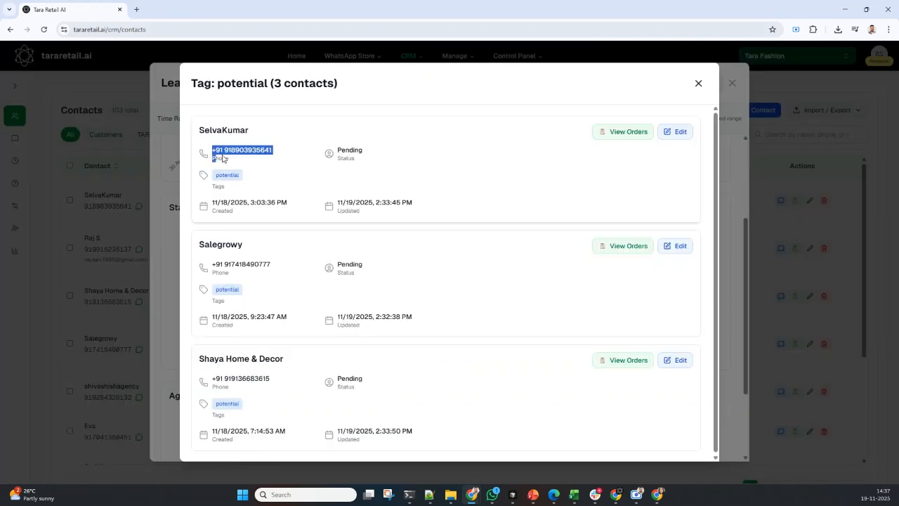
pyautogui.click(331, 169)
pyautogui.click(699, 83)
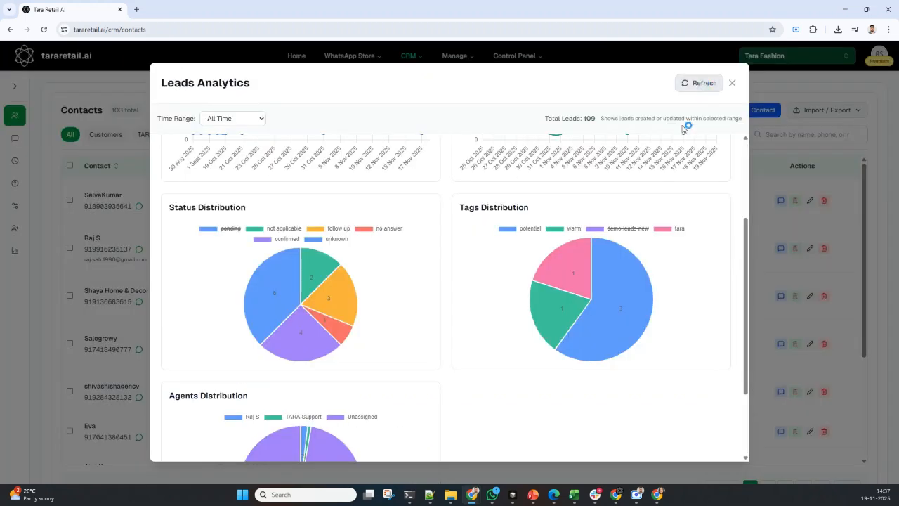
# Step: Hide Unassigned in the Agents Distribution chart, view the individual agent's contacts, and close the analytics
pyautogui.scroll(-3, 361, 343)
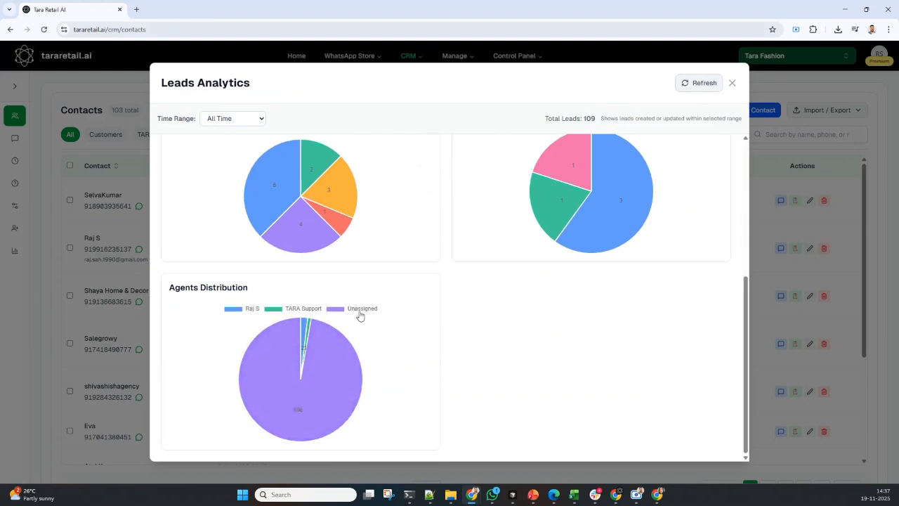
pyautogui.click(362, 310)
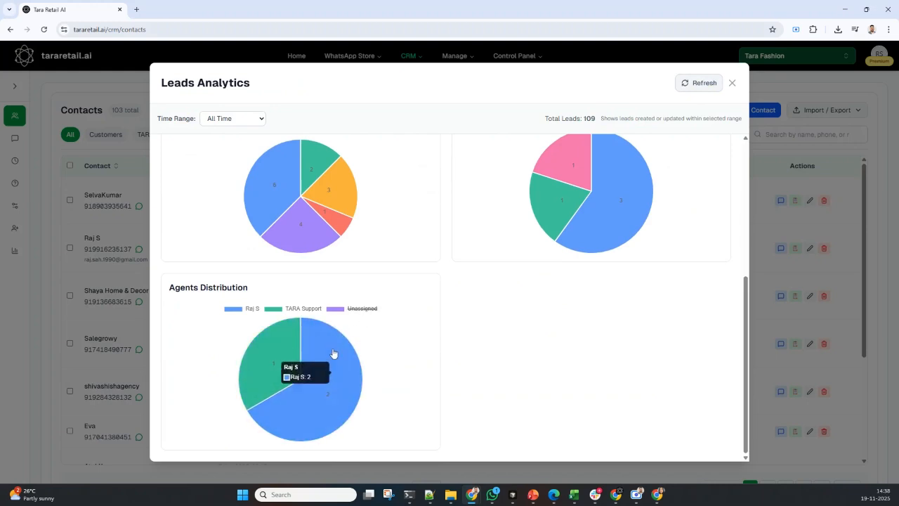
pyautogui.click(339, 363)
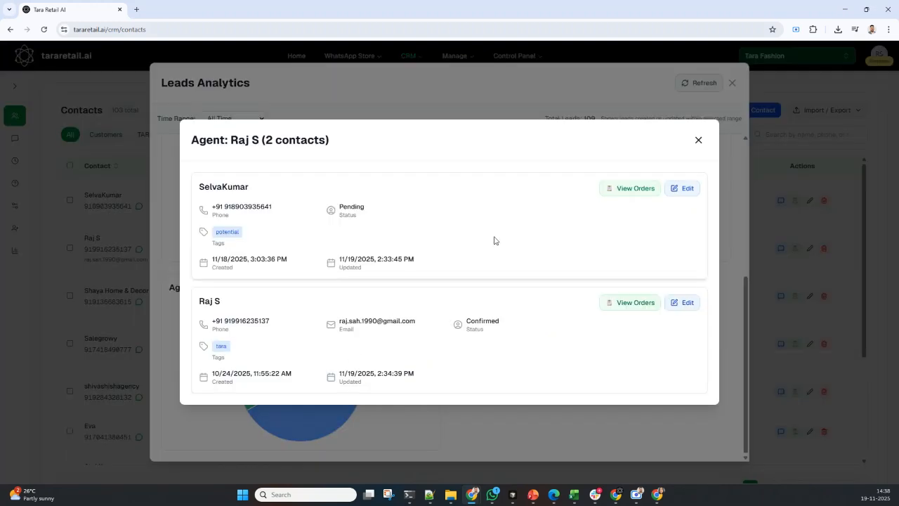
pyautogui.scroll(-1, 590, 204)
pyautogui.click(700, 140)
pyautogui.scroll(5, 706, 174)
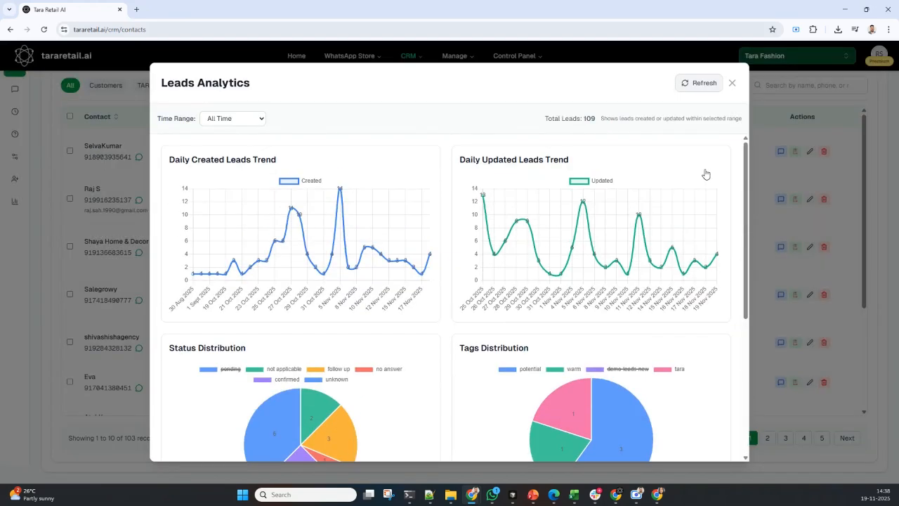
pyautogui.click(733, 83)
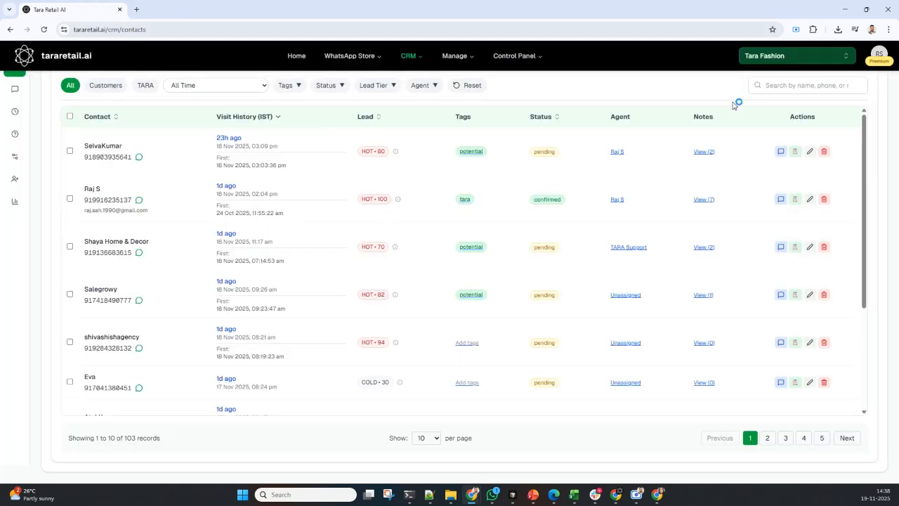
# Step: Go to page 2 of the contacts list and set the list to show 25 contacts per page
pyautogui.scroll(1, 682, 189)
pyautogui.scroll(-3, 684, 189)
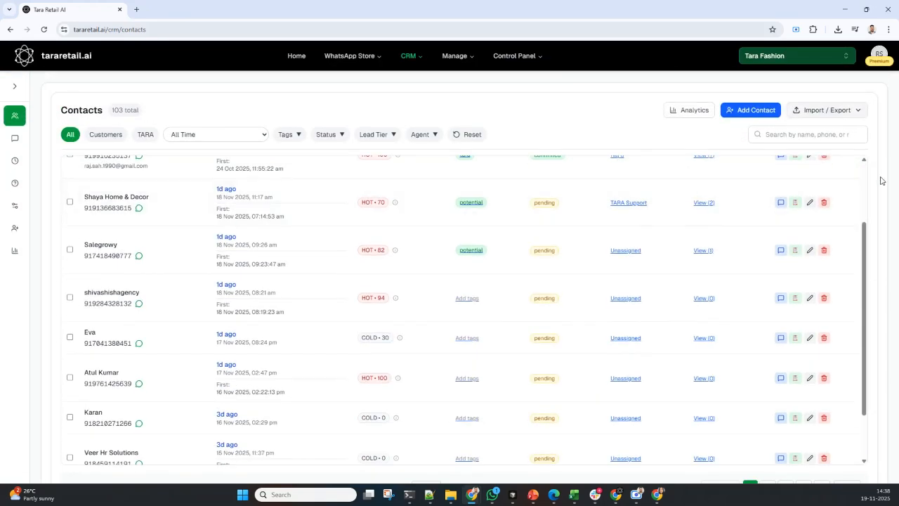
pyautogui.scroll(-1, 879, 181)
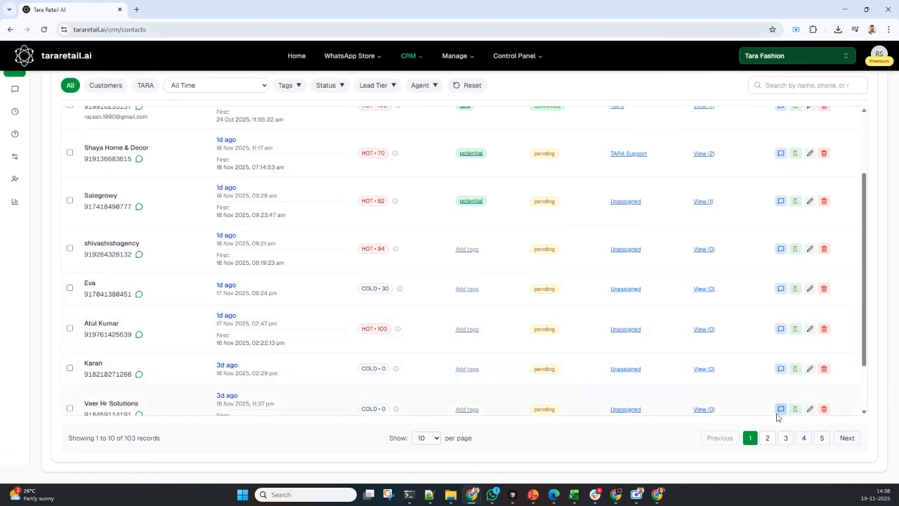
pyautogui.click(768, 438)
pyautogui.click(439, 439)
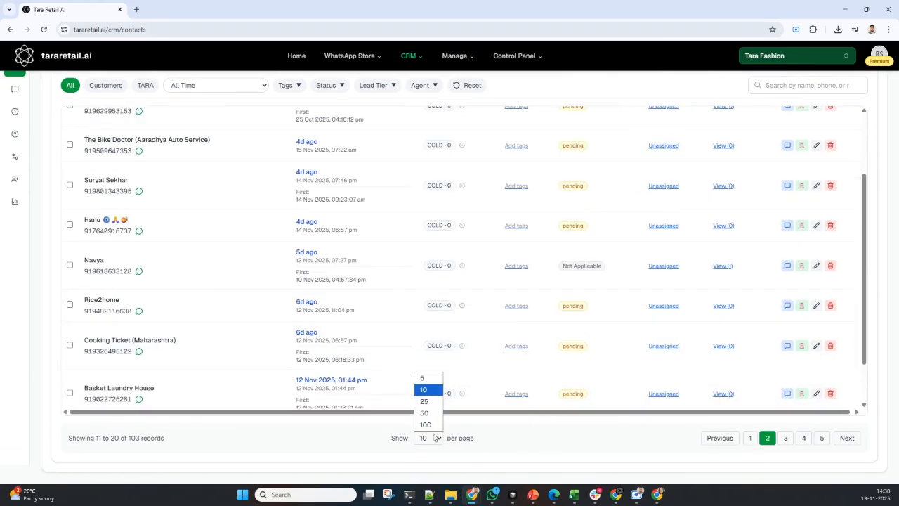
pyautogui.click(428, 400)
pyautogui.scroll(10, 536, 322)
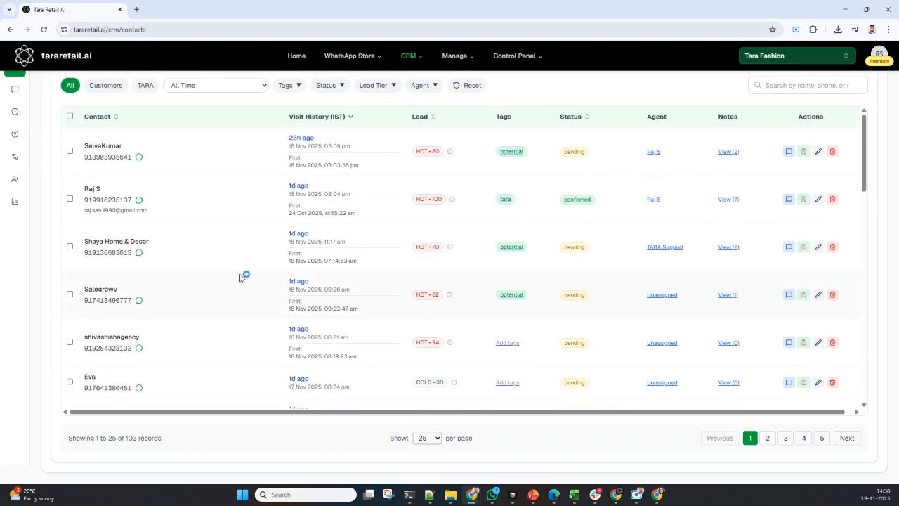
# Step: Open the chat link beside the Shaya Home & Decor contact's phone number
pyautogui.click(139, 257)
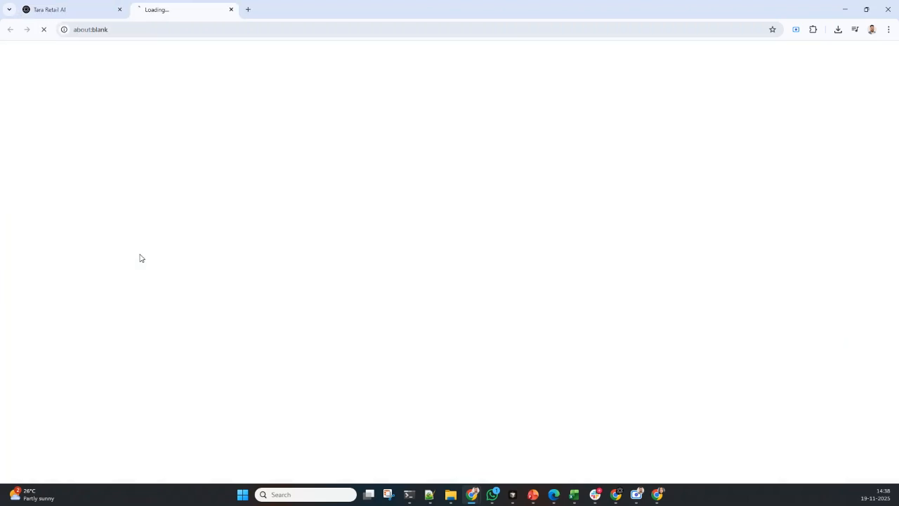